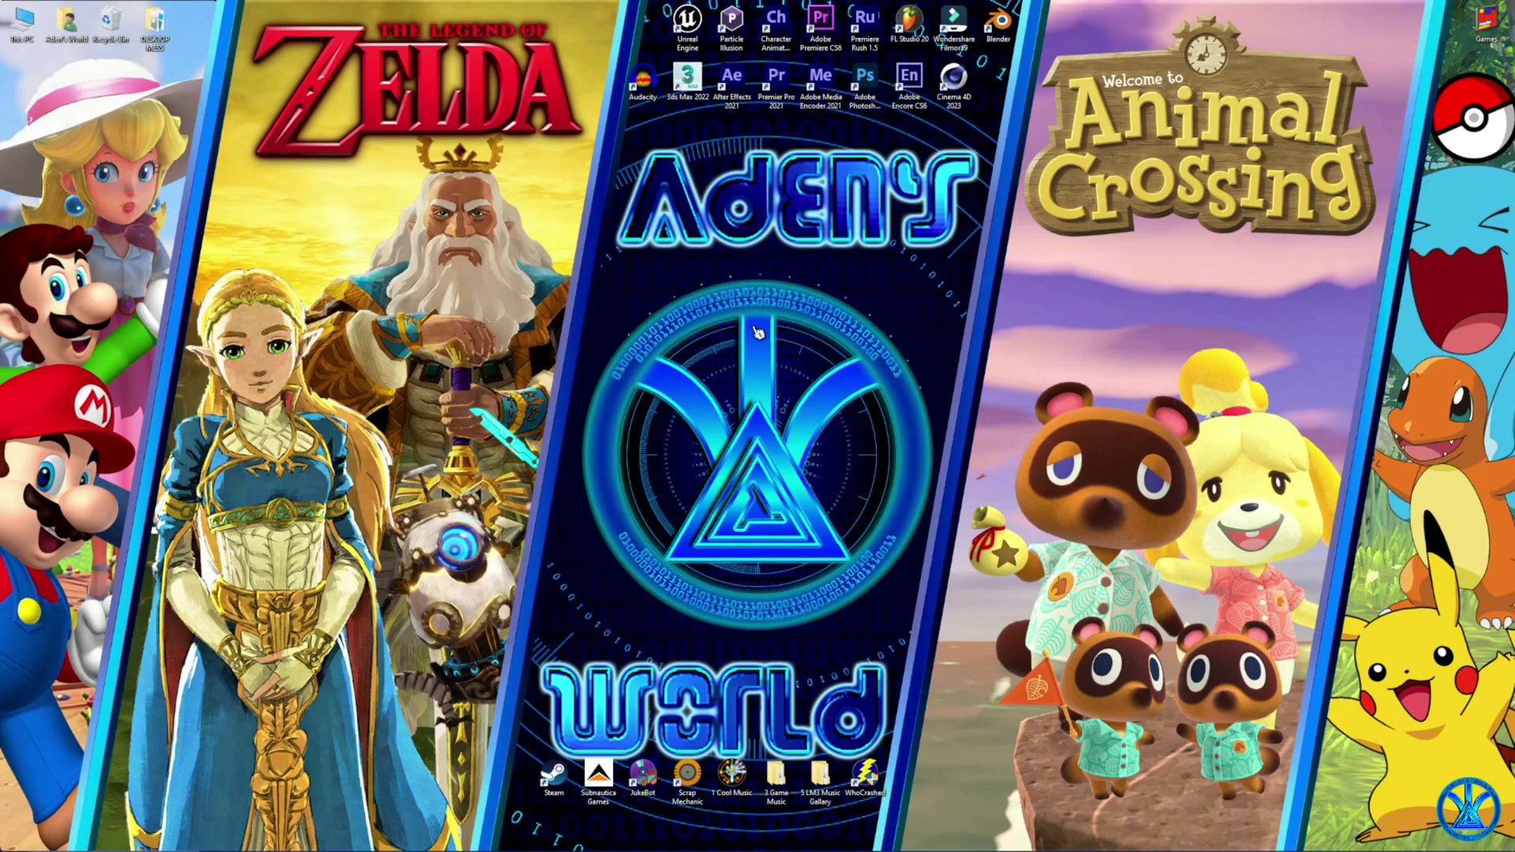
# - In File Explorer, open the template's Your Themes folder and select Blank Custom 3DS Theme
pyautogui.moveTo(240, 838)
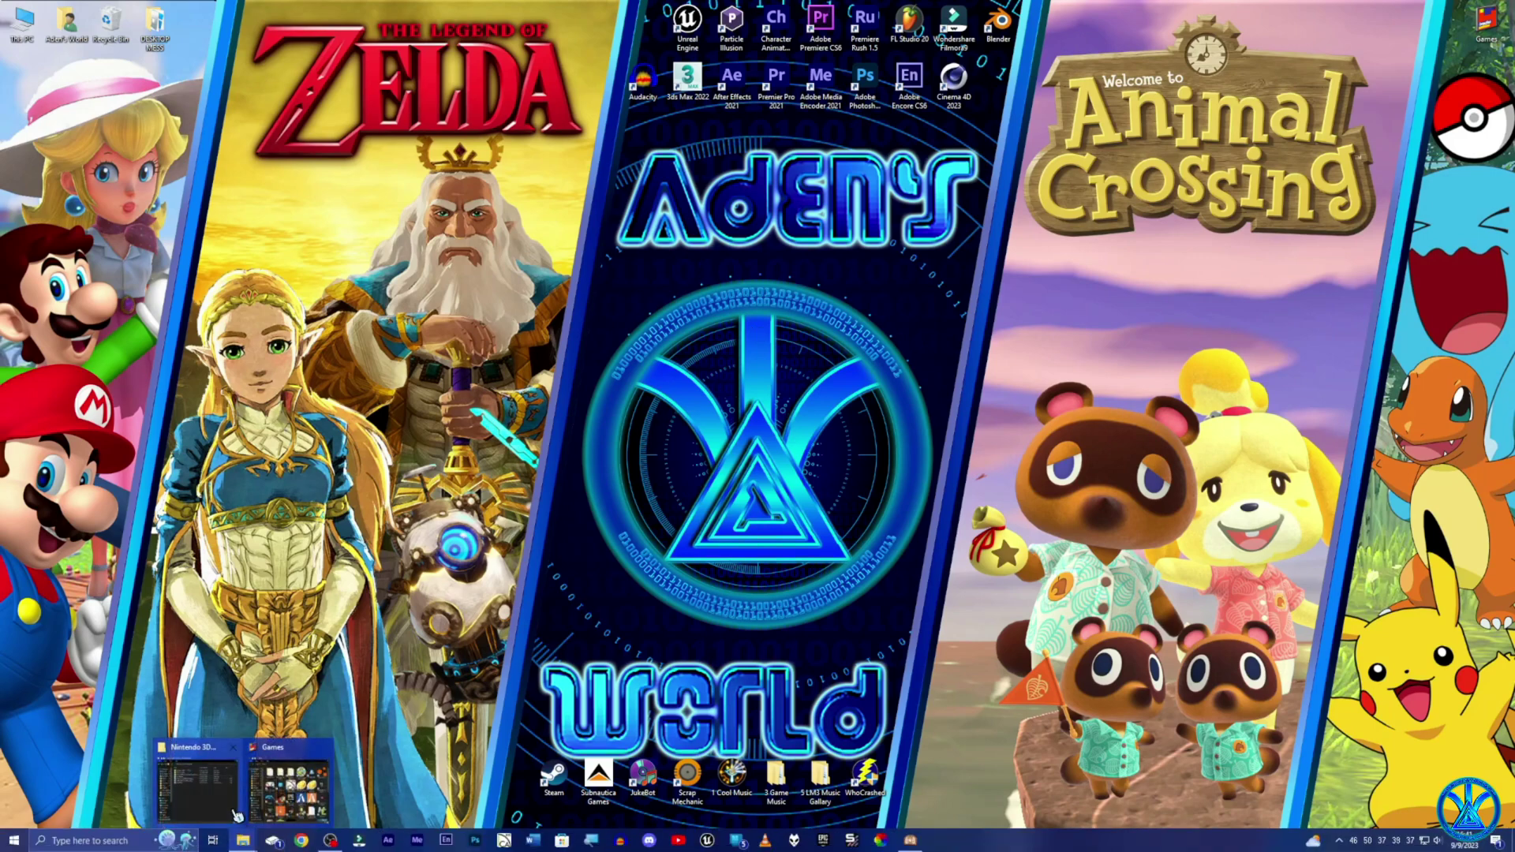
pyautogui.click(246, 745)
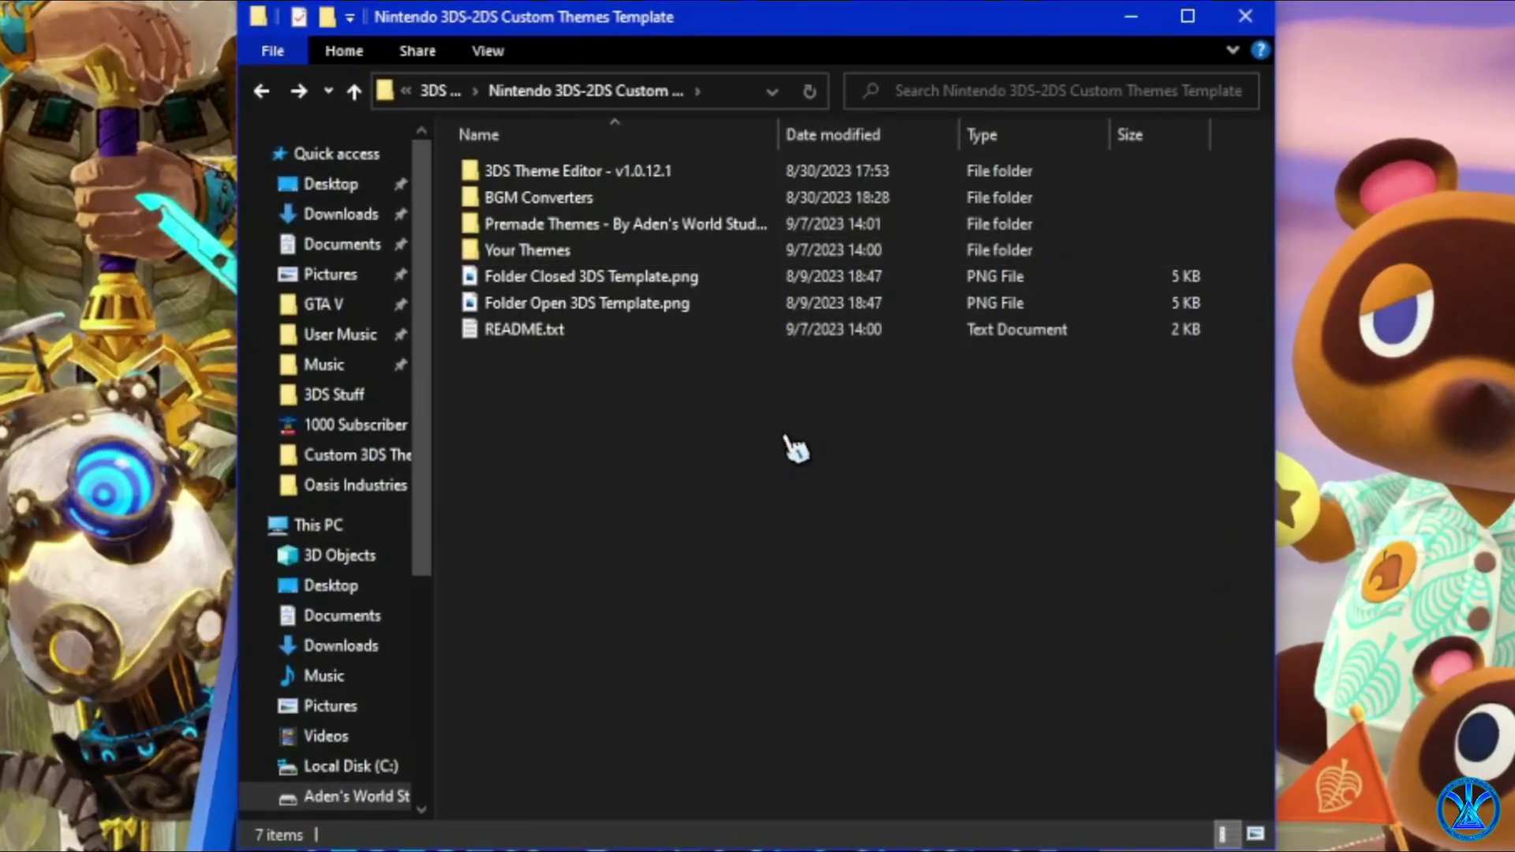
pyautogui.doubleClick(631, 253)
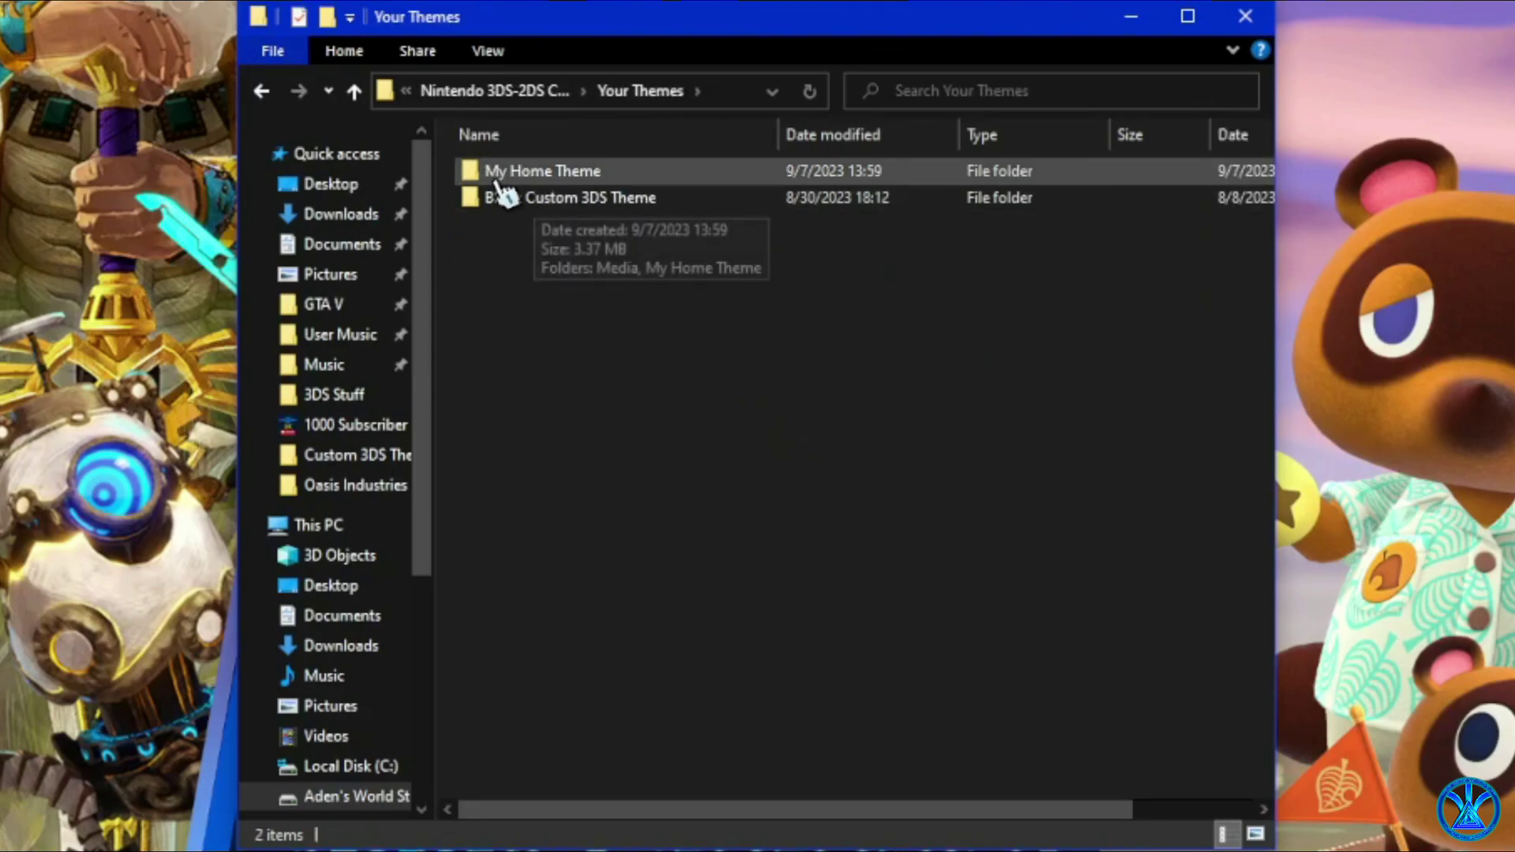
pyautogui.click(643, 178)
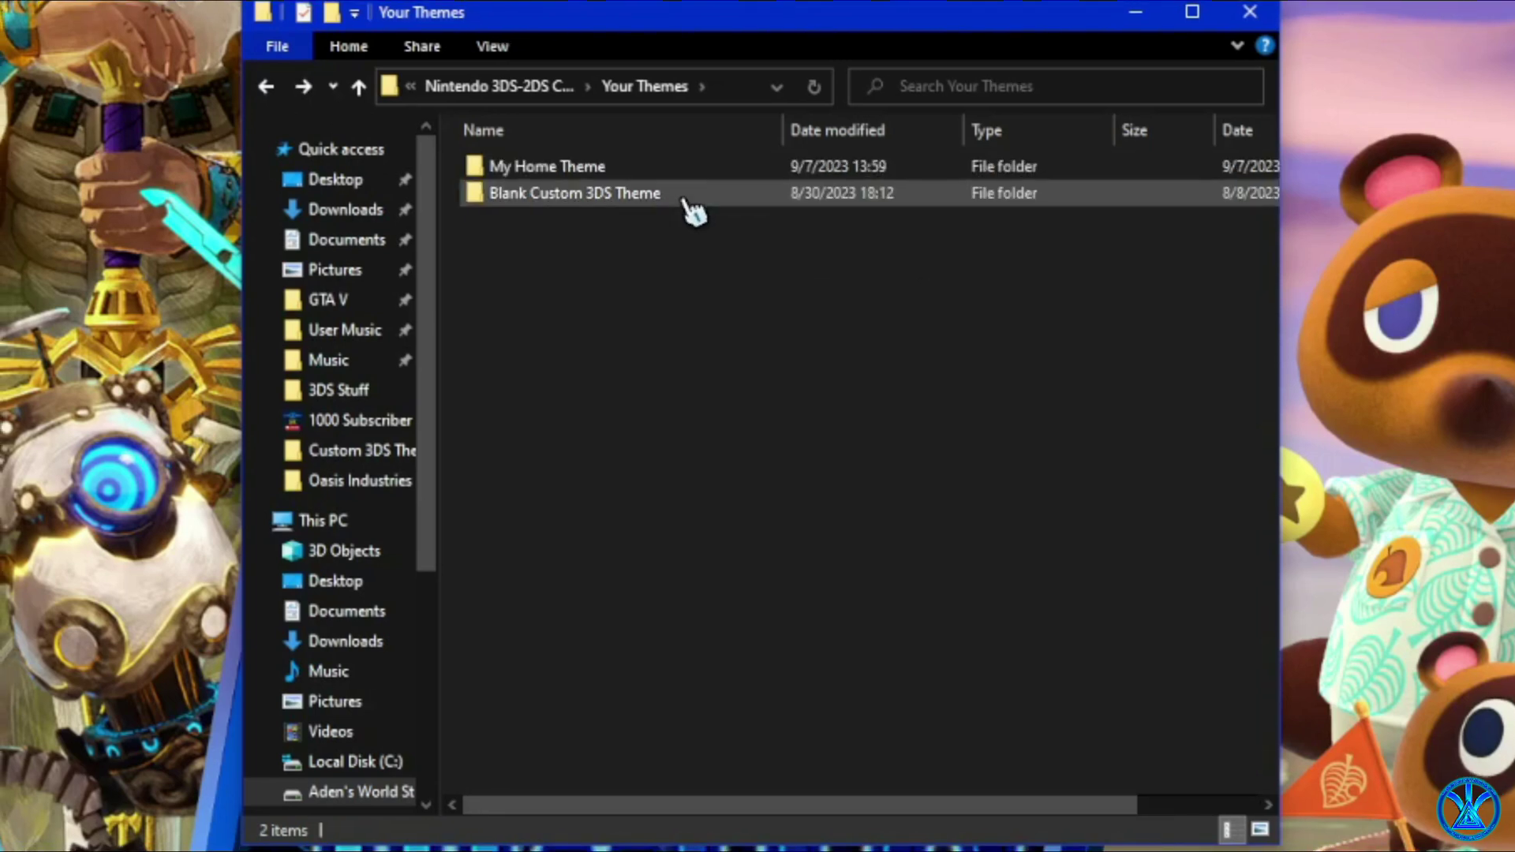
pyautogui.click(678, 202)
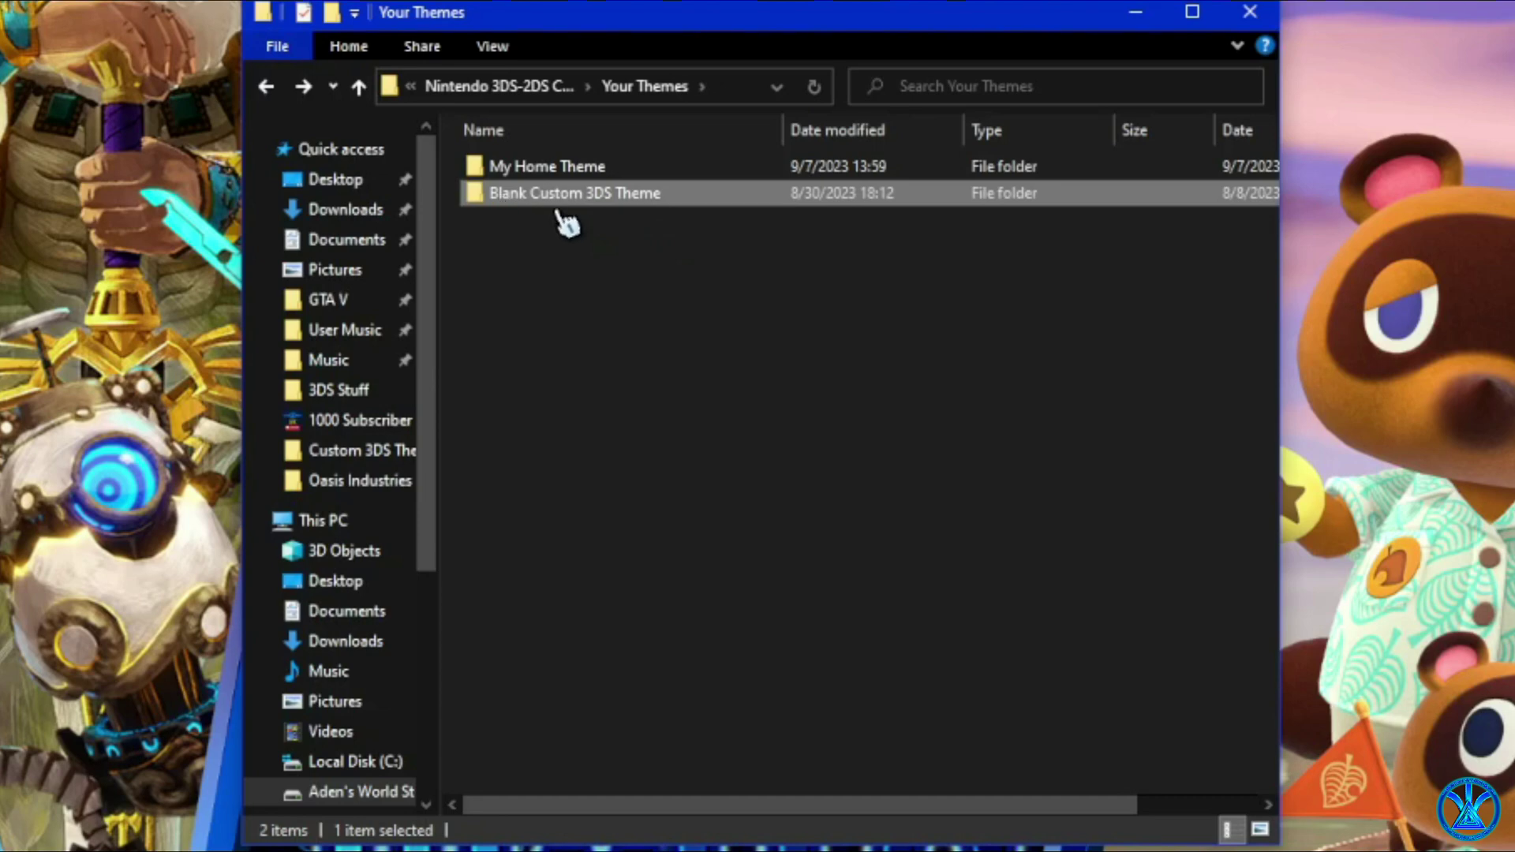
pyautogui.doubleClick(639, 207)
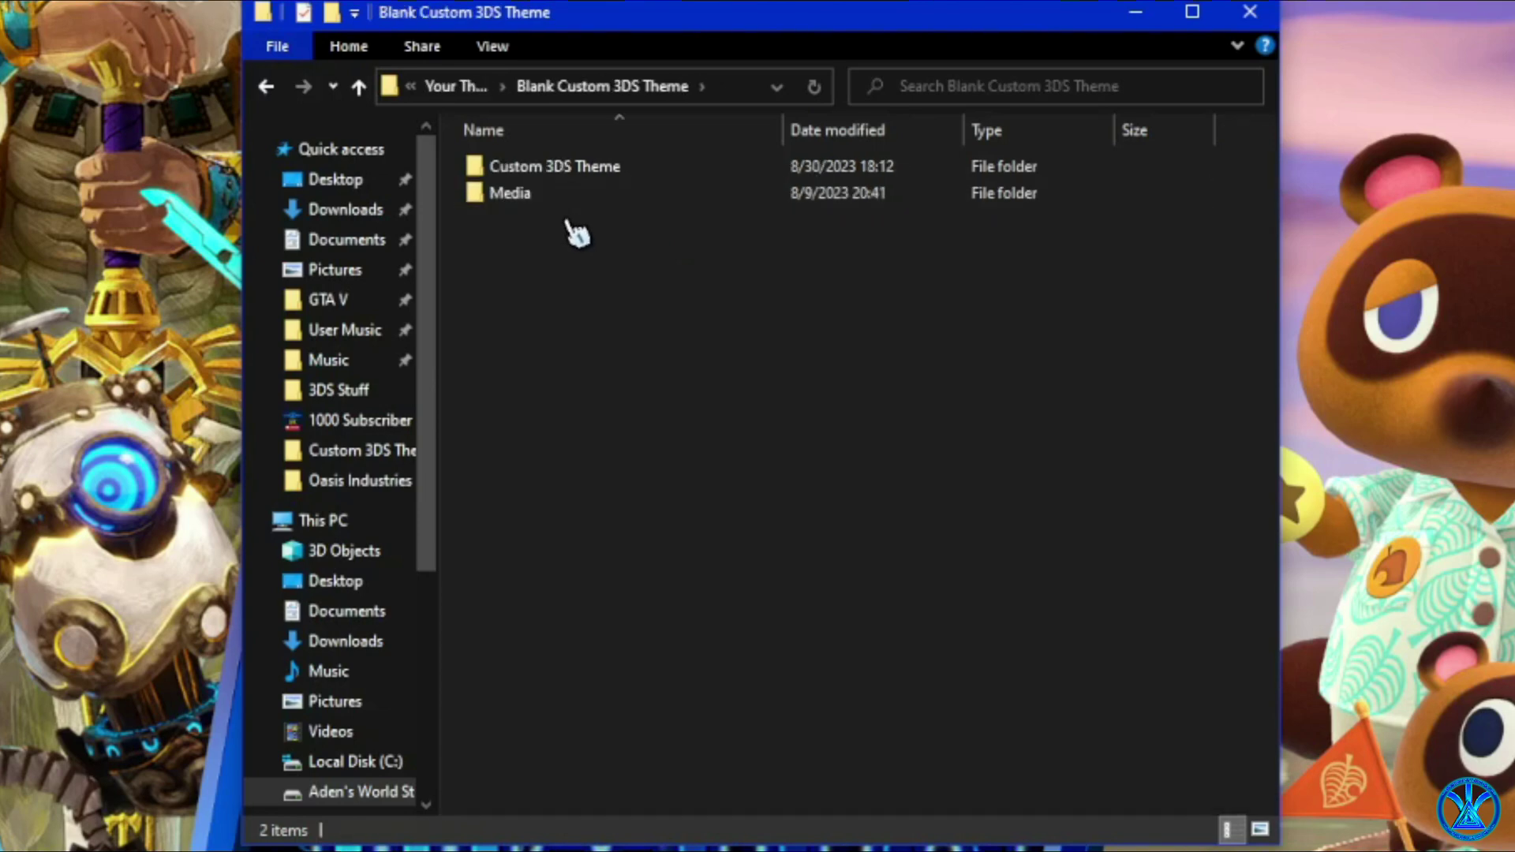
pyautogui.click(1260, 829)
pyautogui.doubleClick(530, 211)
pyautogui.hotkey('alt', 'Left')
pyautogui.doubleClick(663, 229)
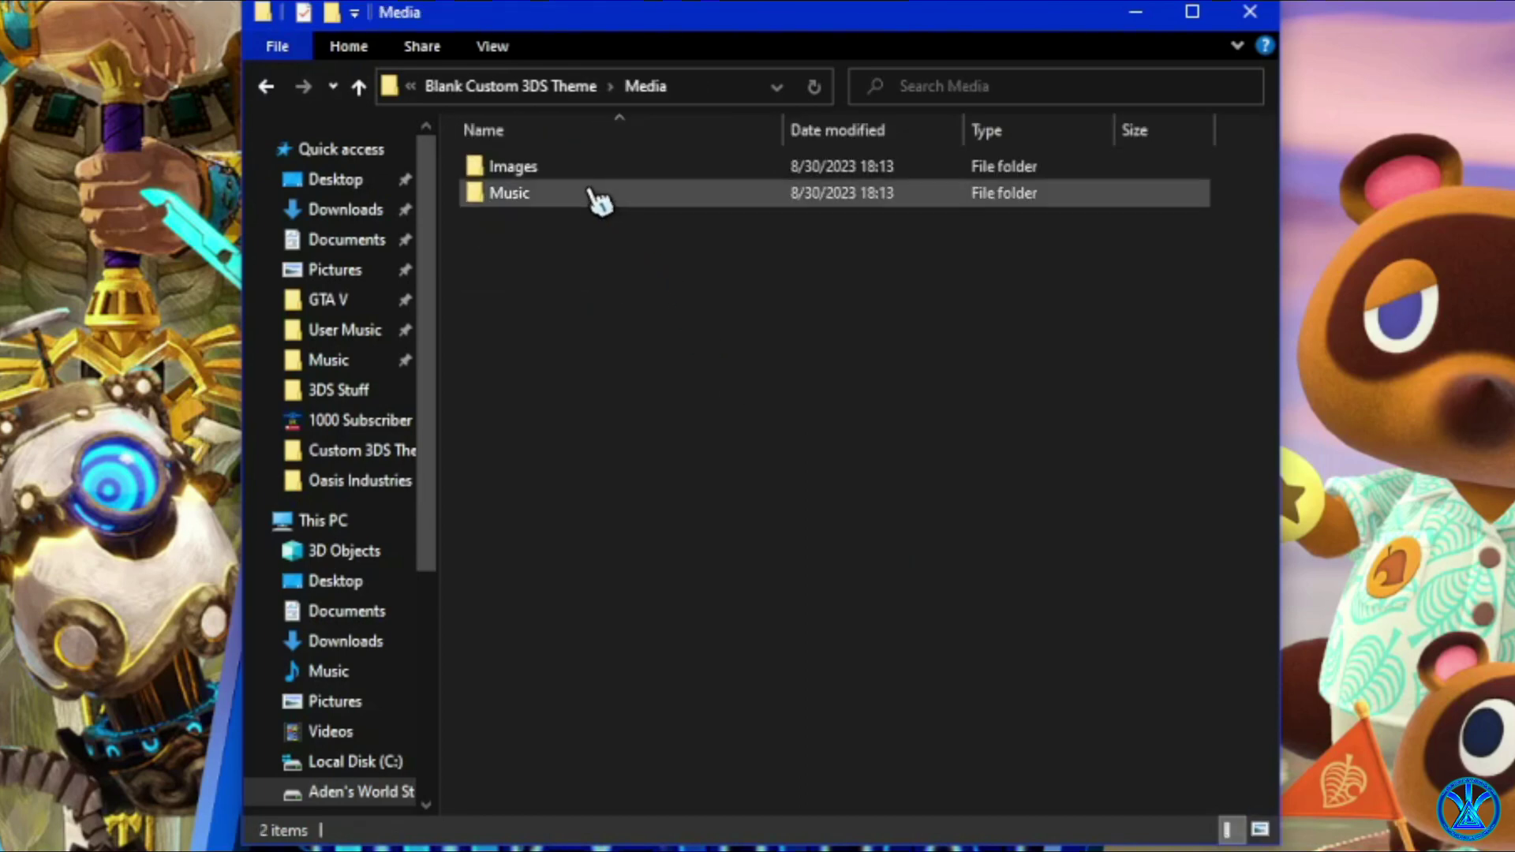
pyautogui.doubleClick(596, 162)
pyautogui.hotkey('alt', 'Left')
pyautogui.hotkey('alt', 'Left')
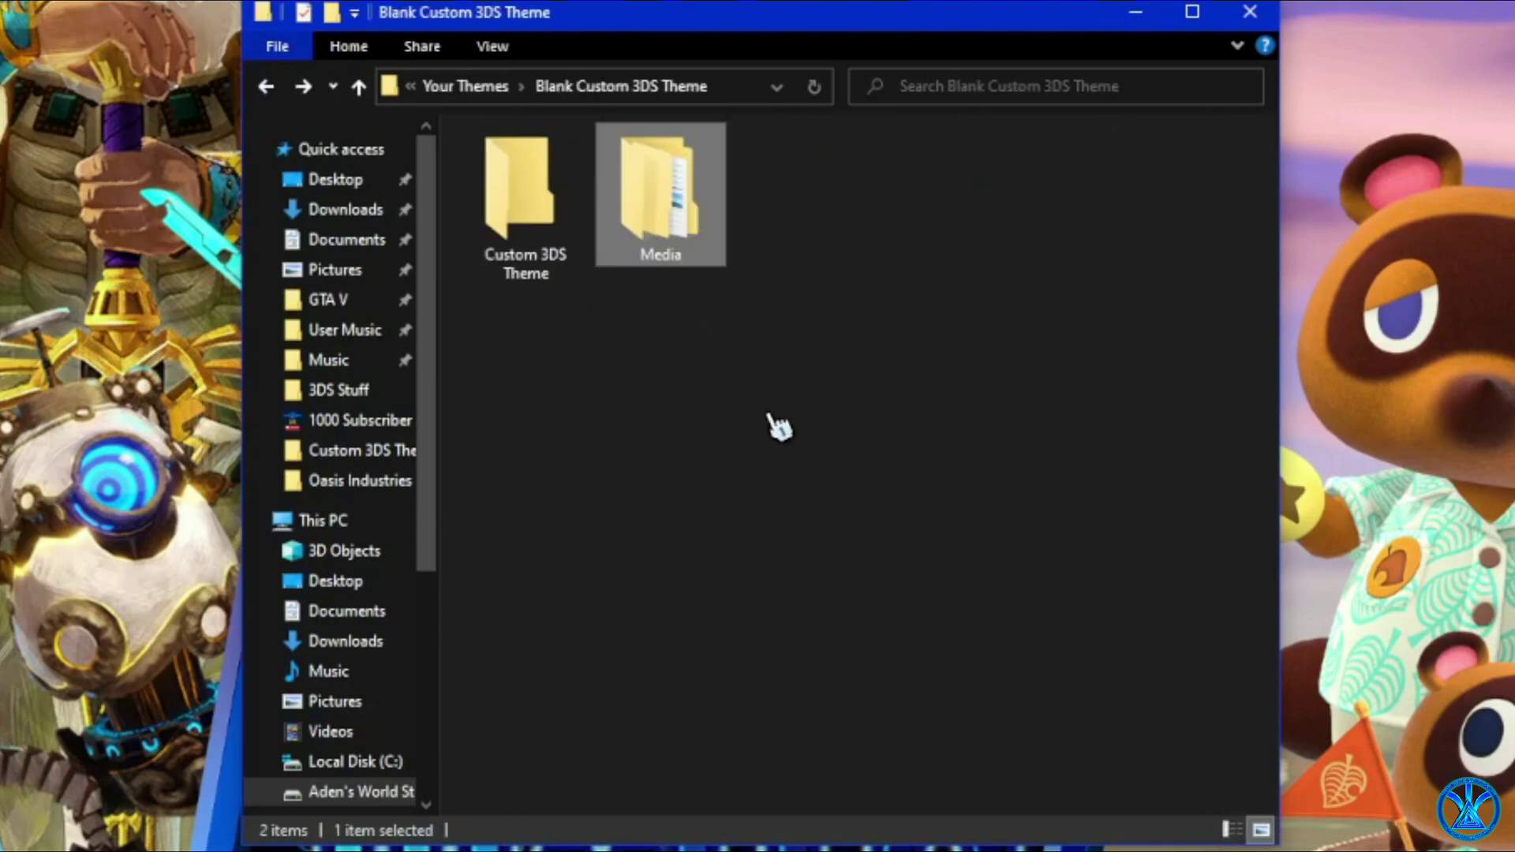
pyautogui.hotkey('alt', 'Left')
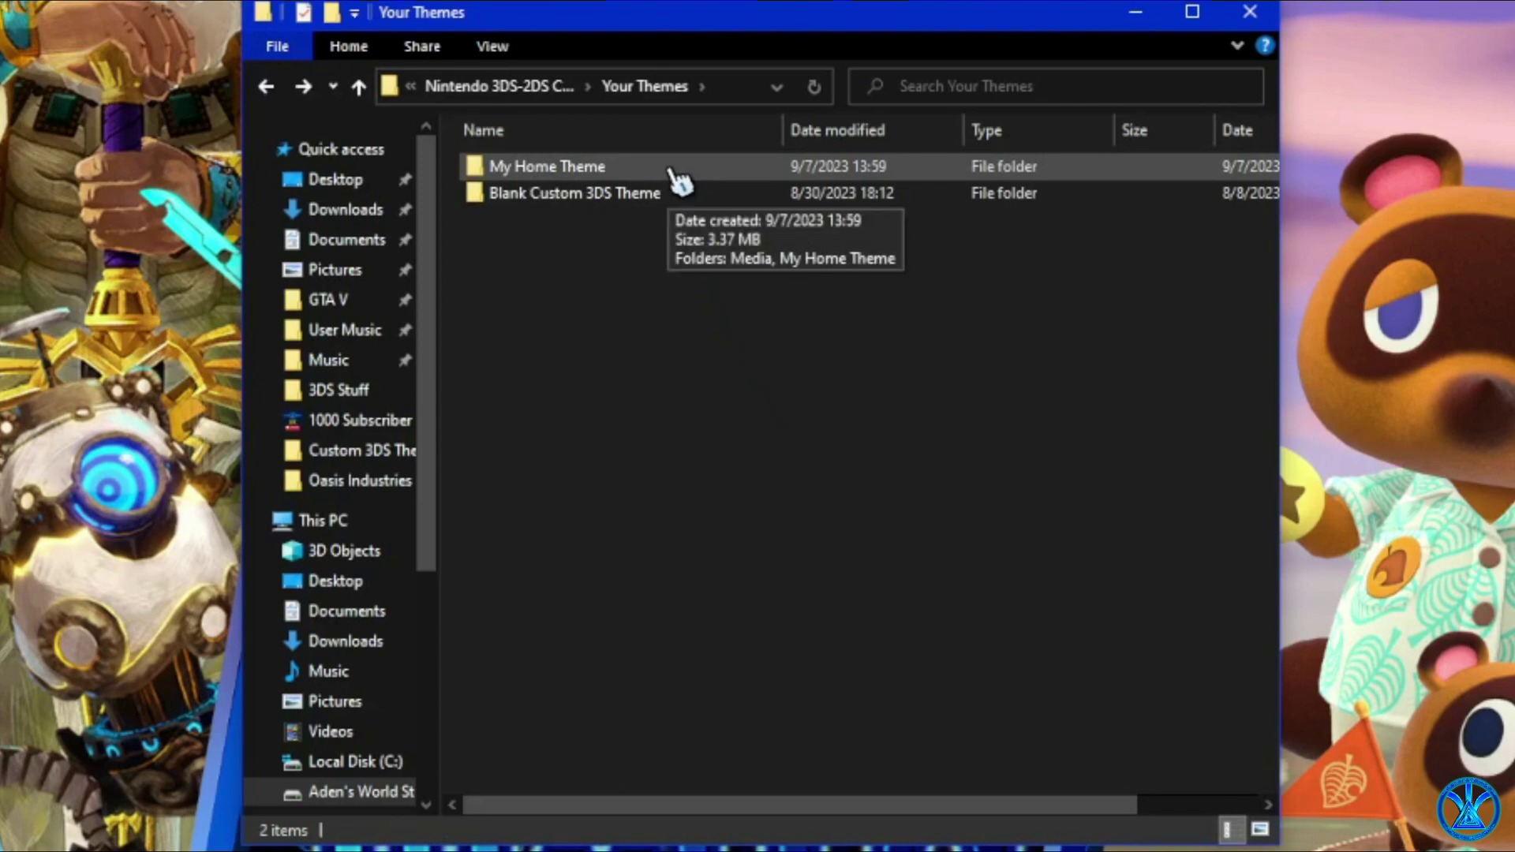
# - Open My Home Theme > Media > Images
pyautogui.doubleClick(629, 167)
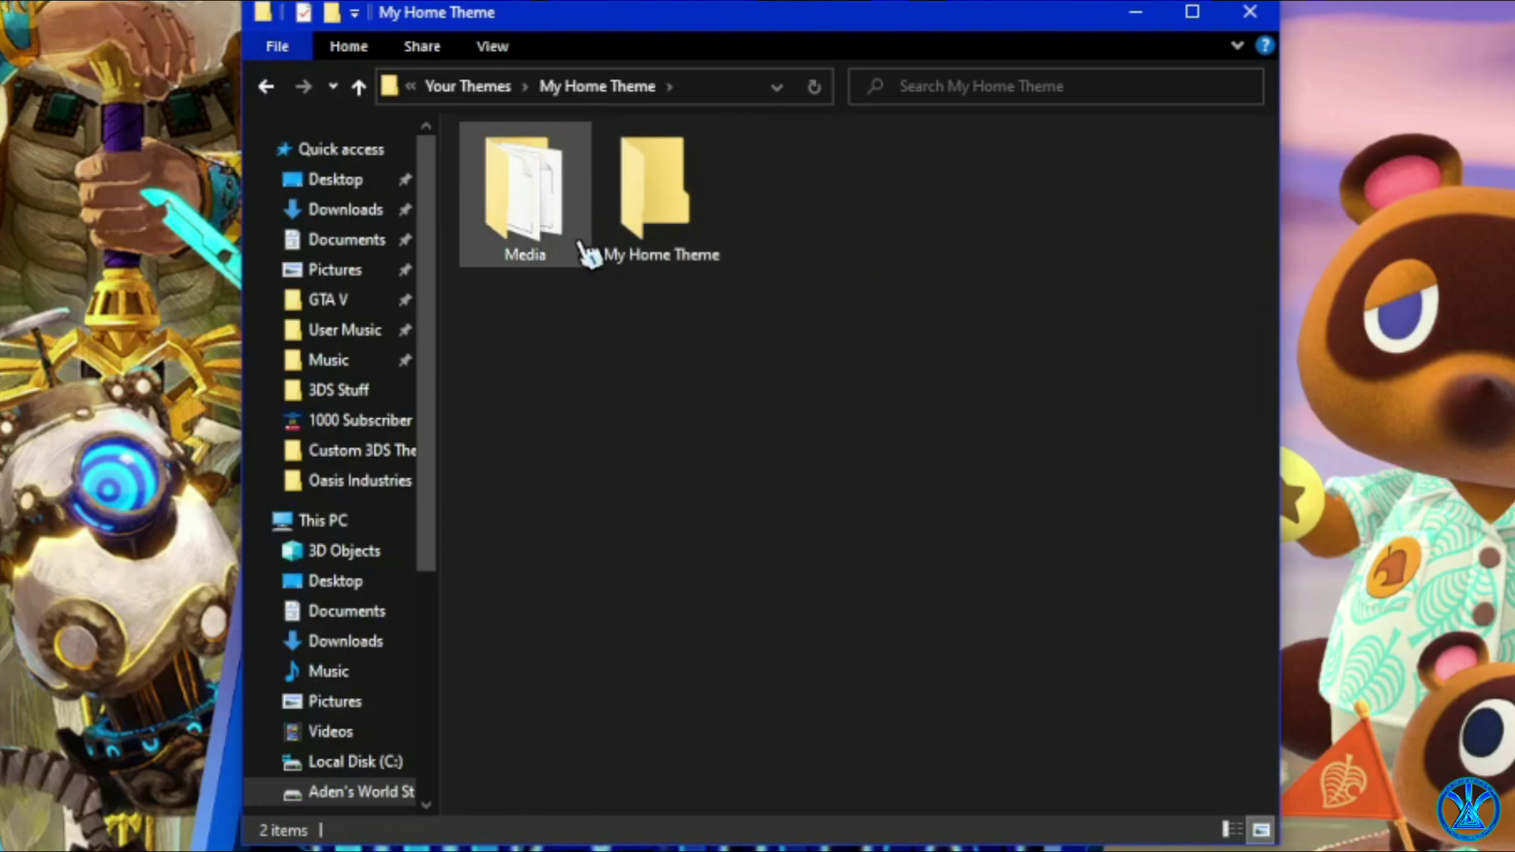
pyautogui.doubleClick(586, 253)
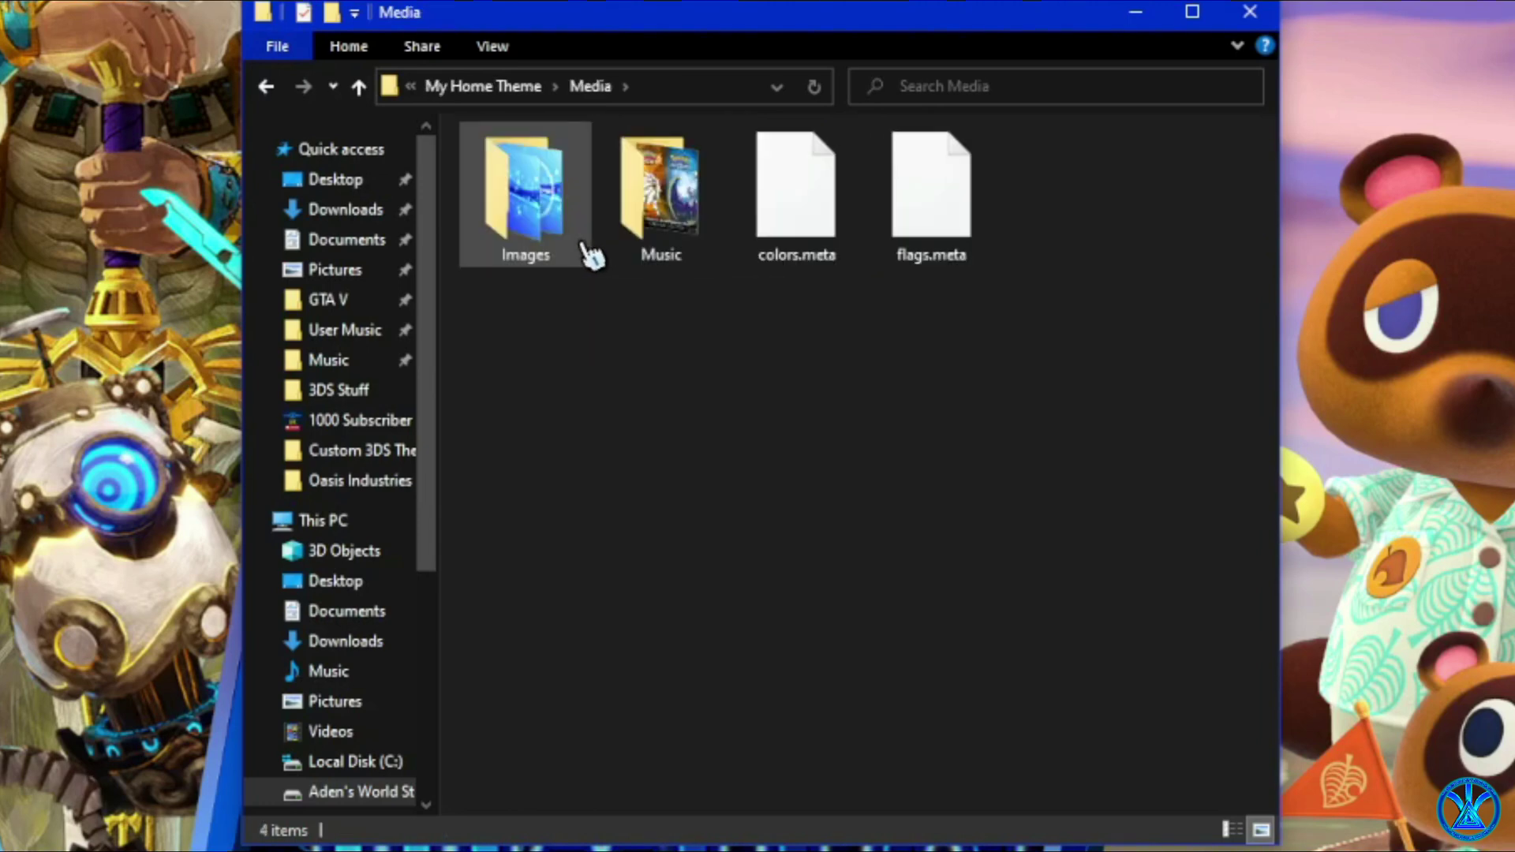
pyautogui.doubleClick(587, 251)
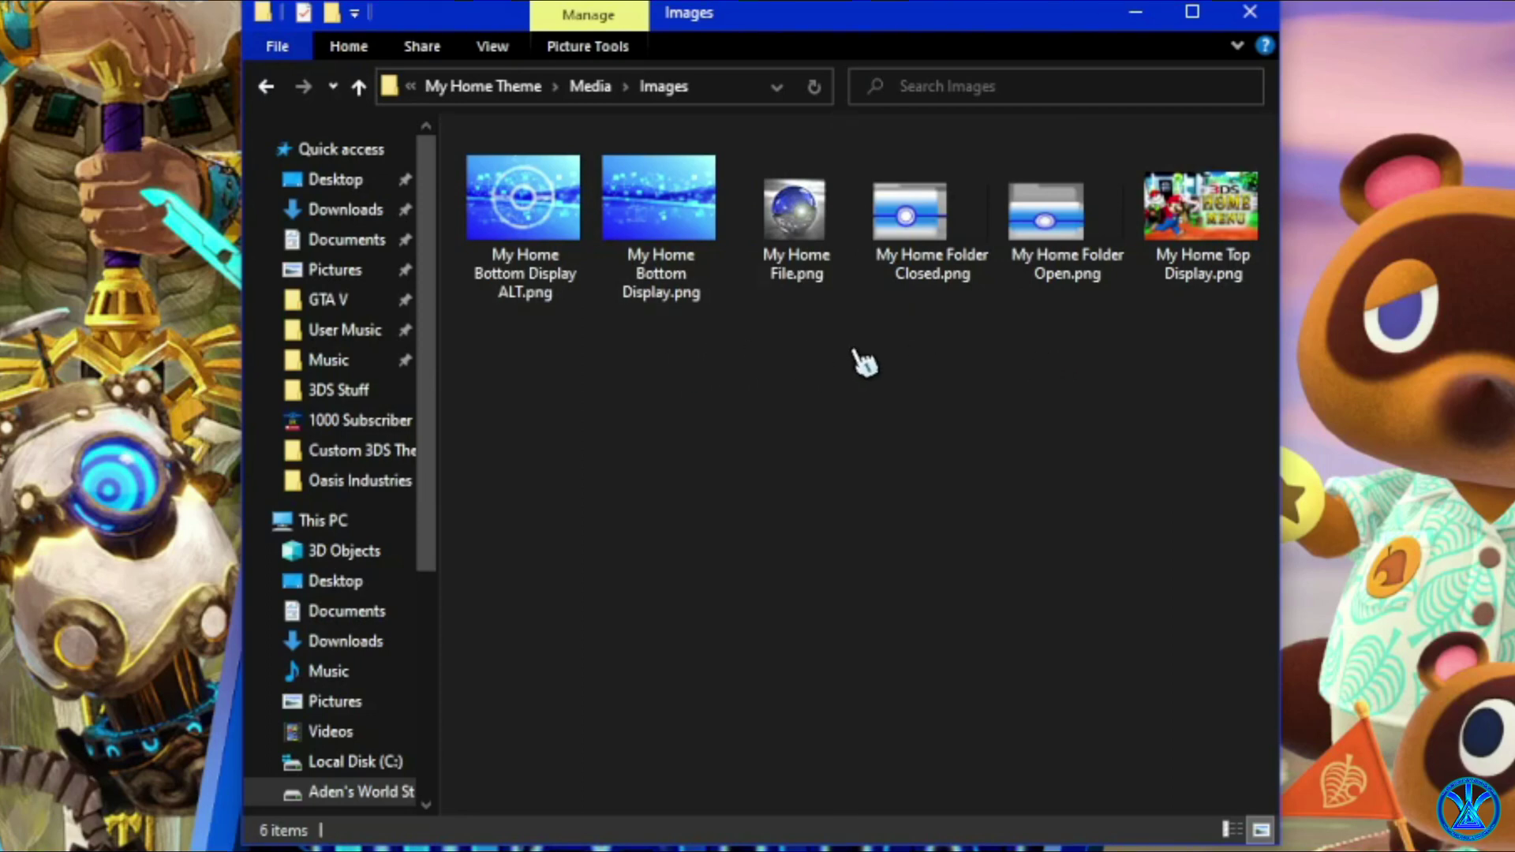
# - Look inside the Music folder, then return to Images and select My Home Top Display.png
pyautogui.hotkey('alt', 'Left')
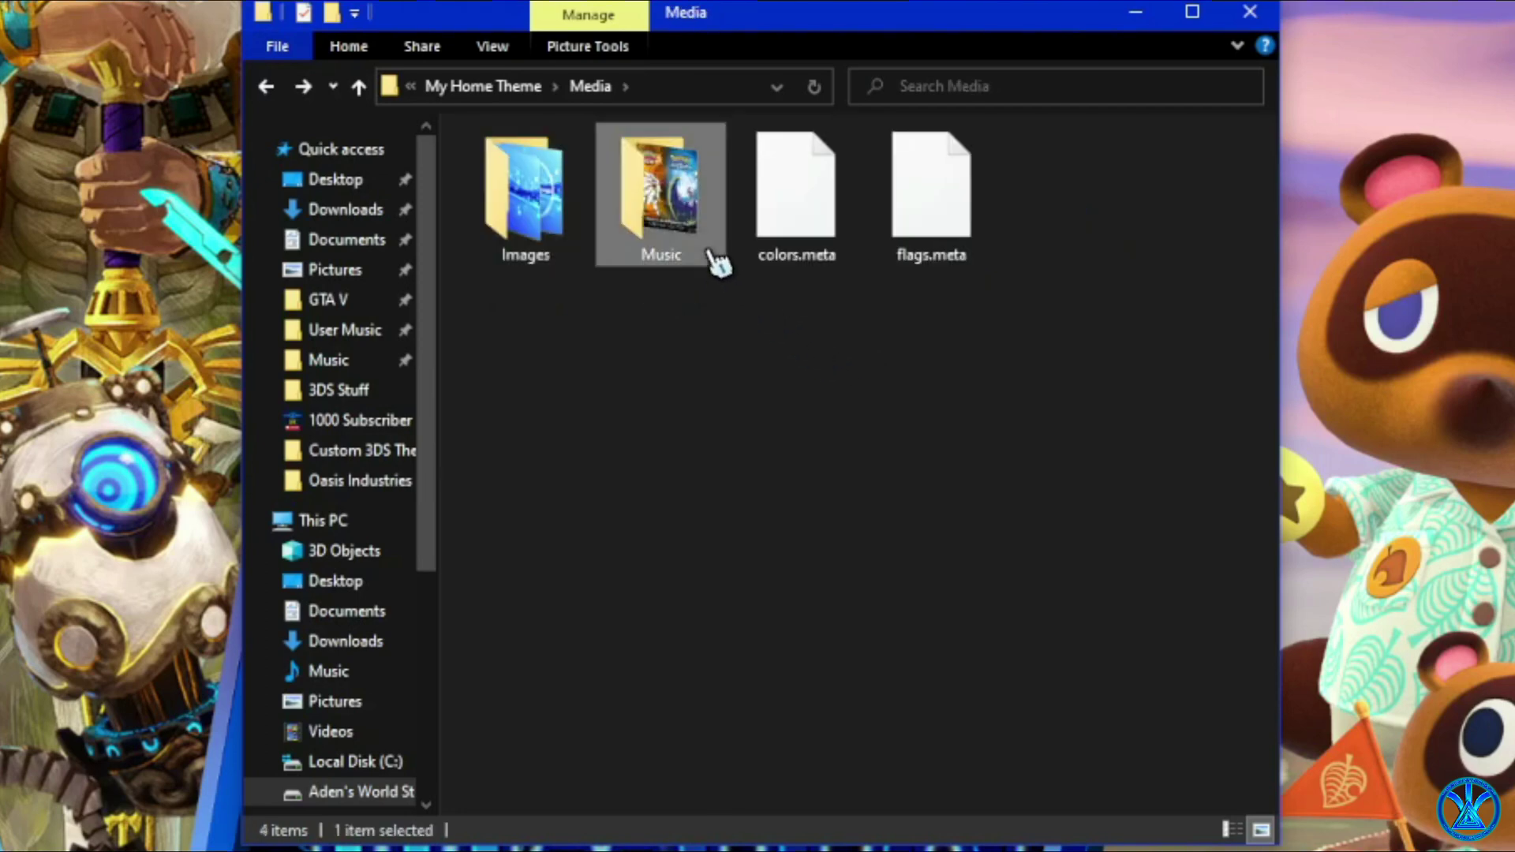
pyautogui.doubleClick(712, 254)
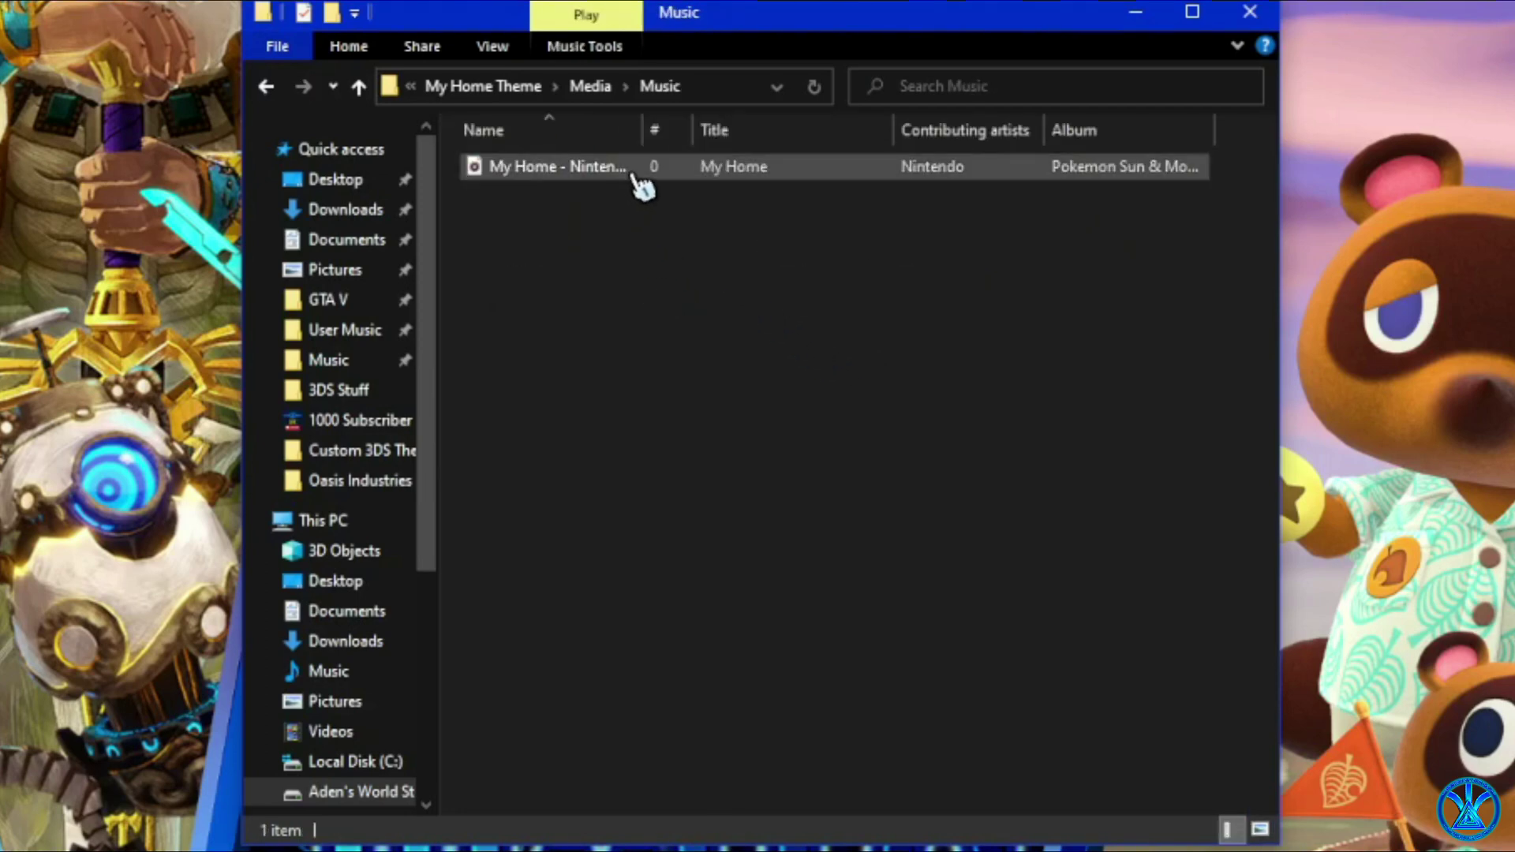
pyautogui.hotkey('alt', 'Left')
pyautogui.click(643, 359)
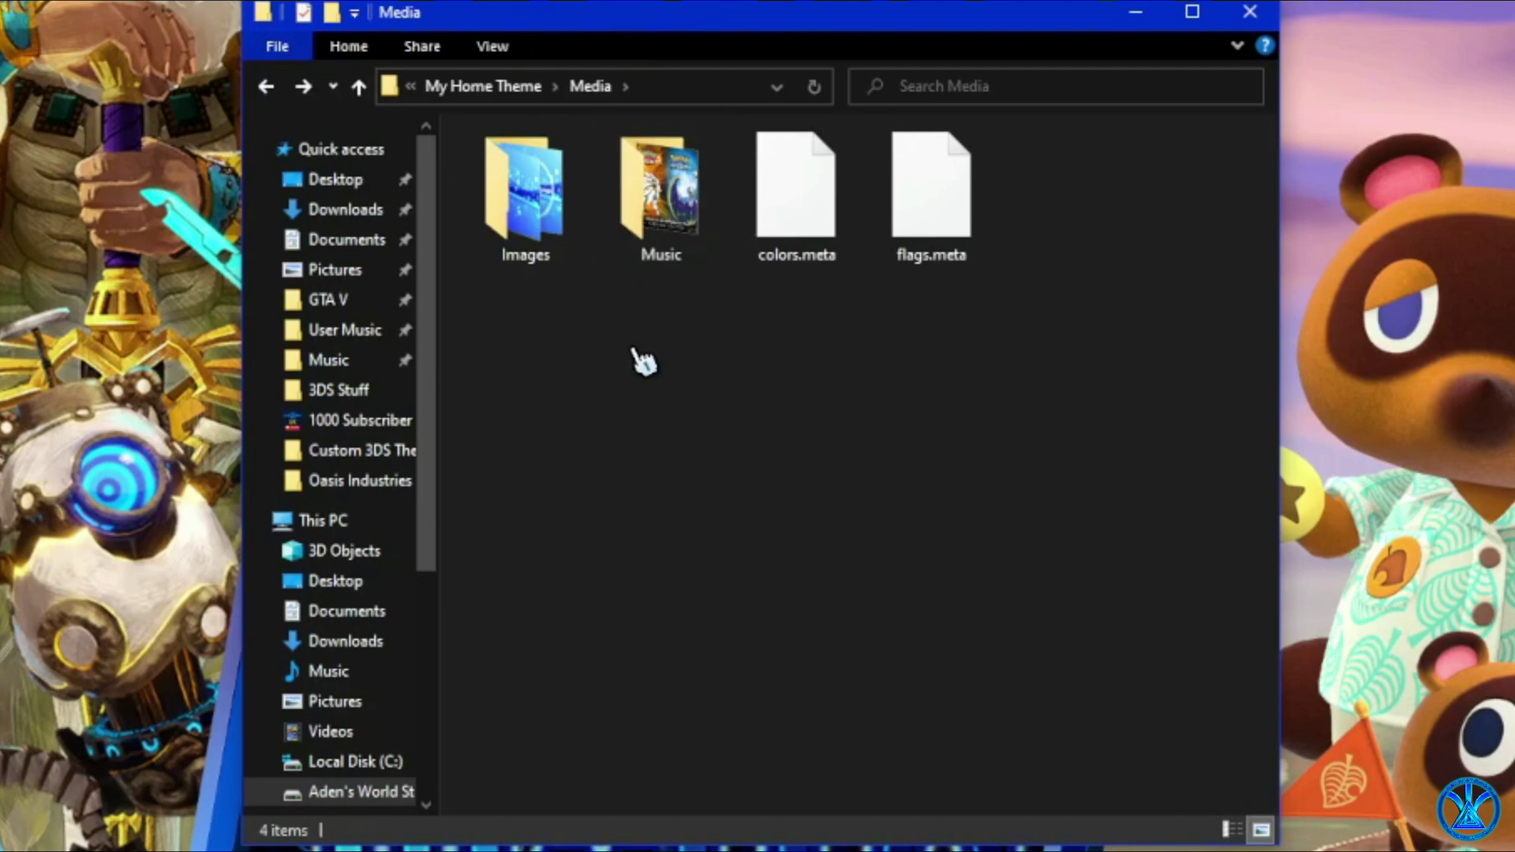
pyautogui.doubleClick(590, 251)
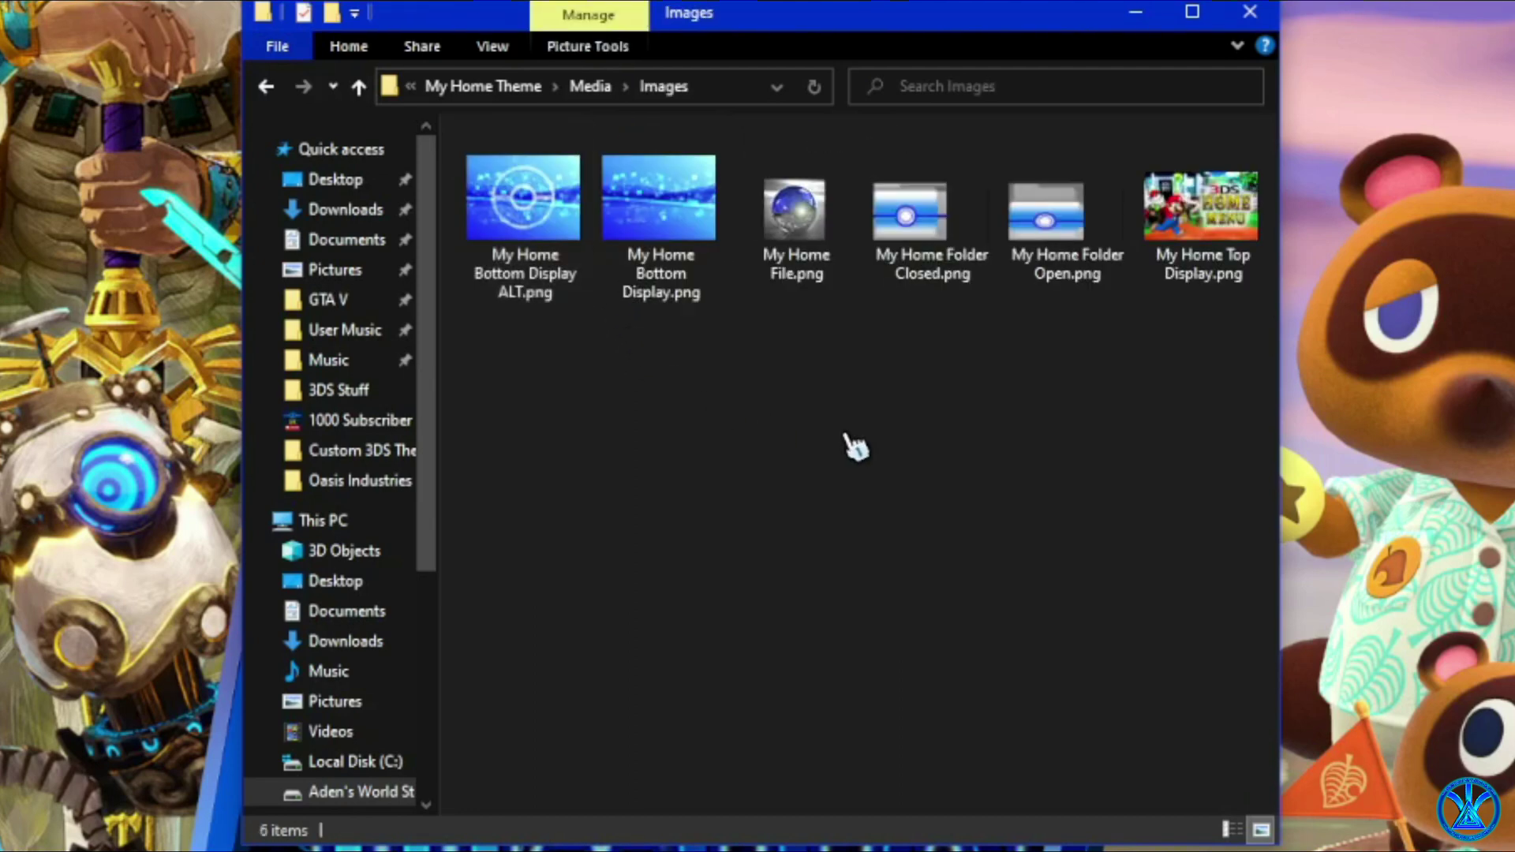
pyautogui.click(1200, 247)
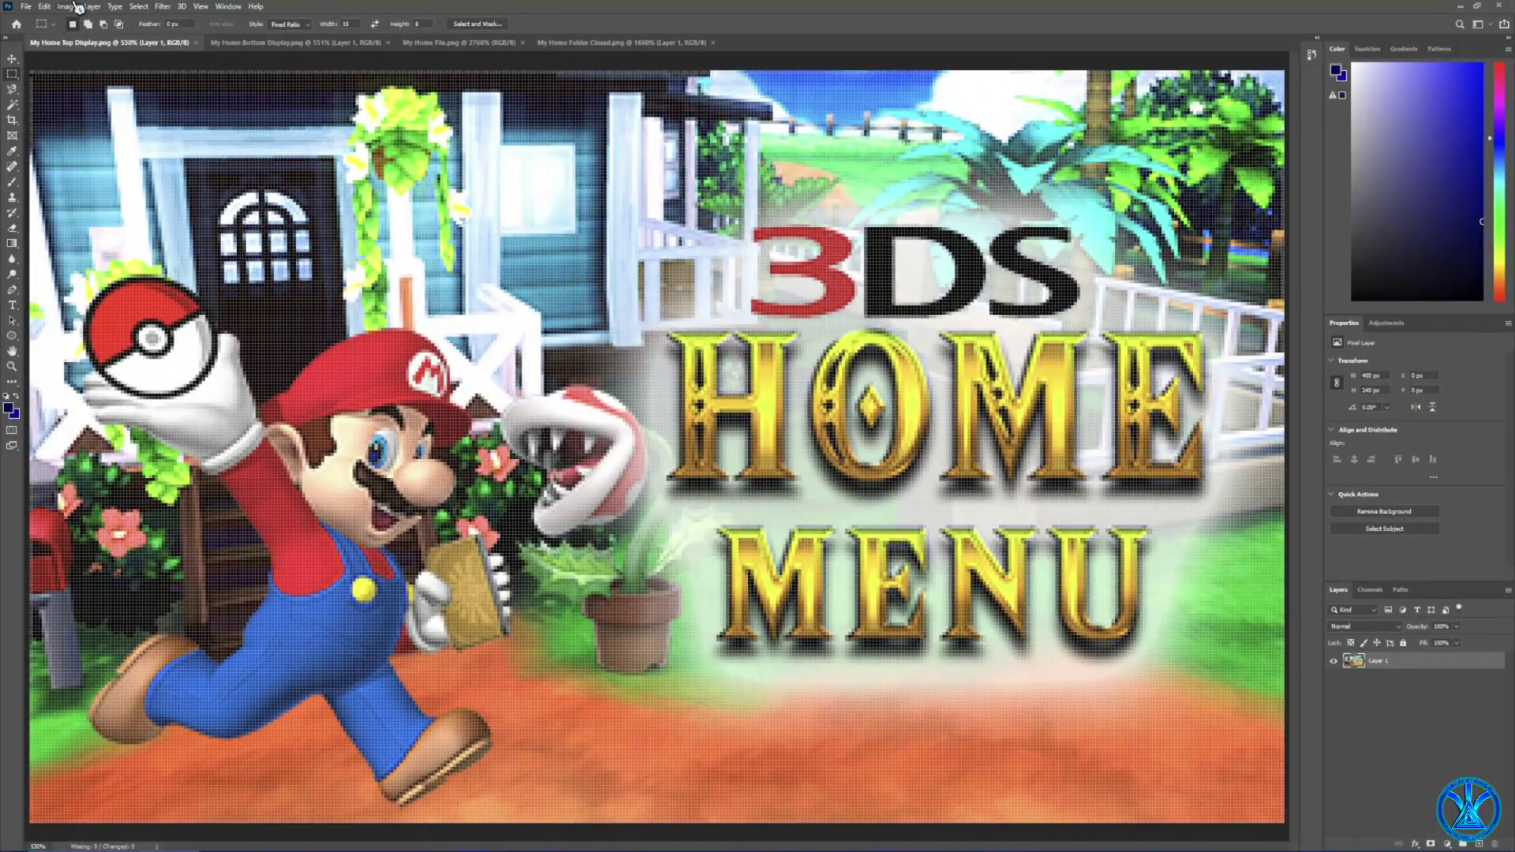
# - Check the Image Size of the top and bottom display images without changing them
pyautogui.click(67, 7)
pyautogui.click(102, 96)
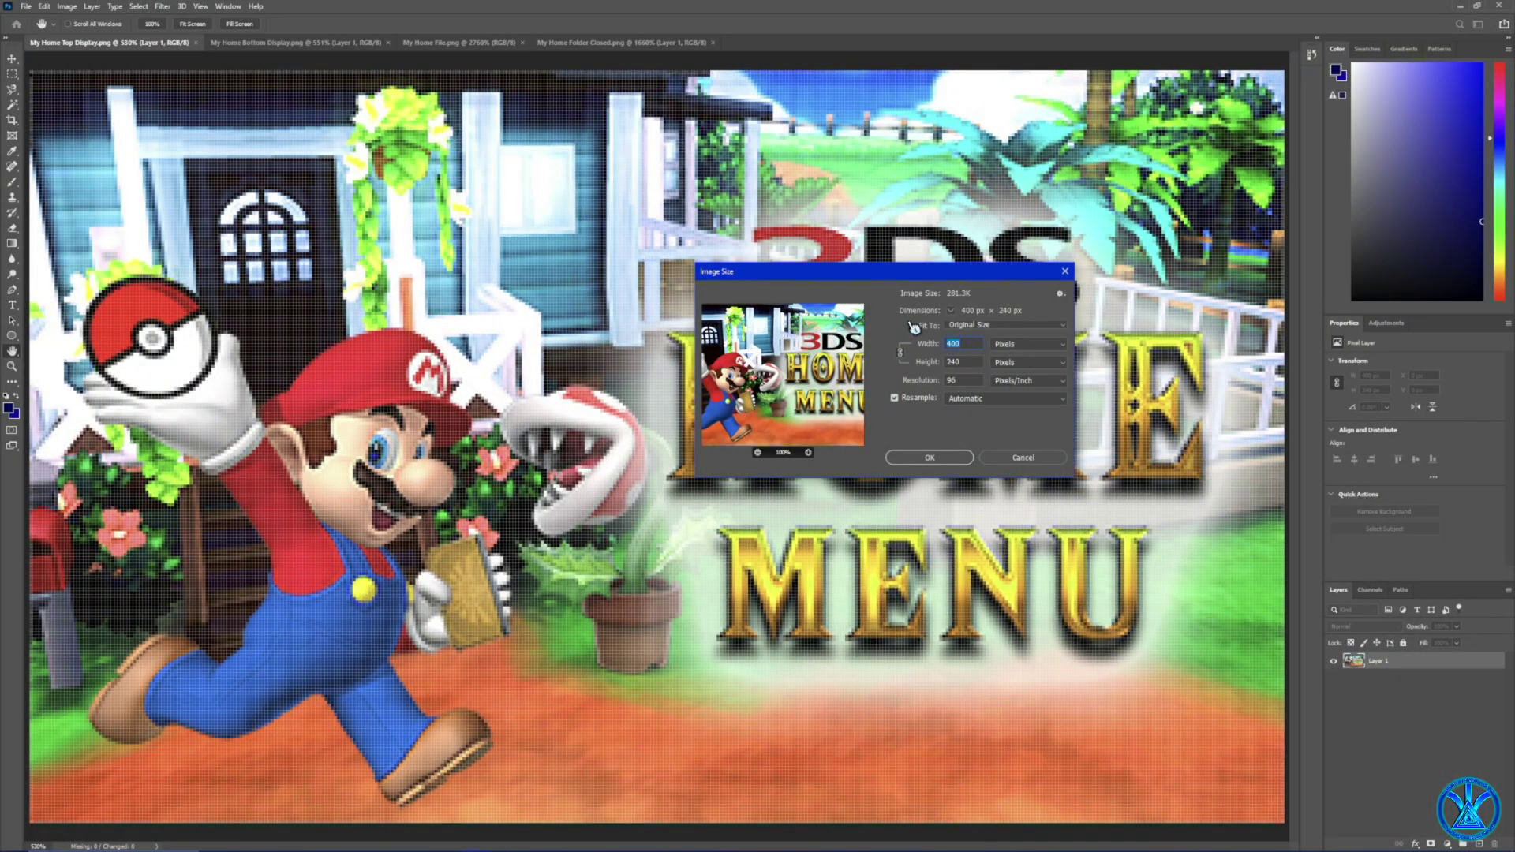
pyautogui.click(1023, 460)
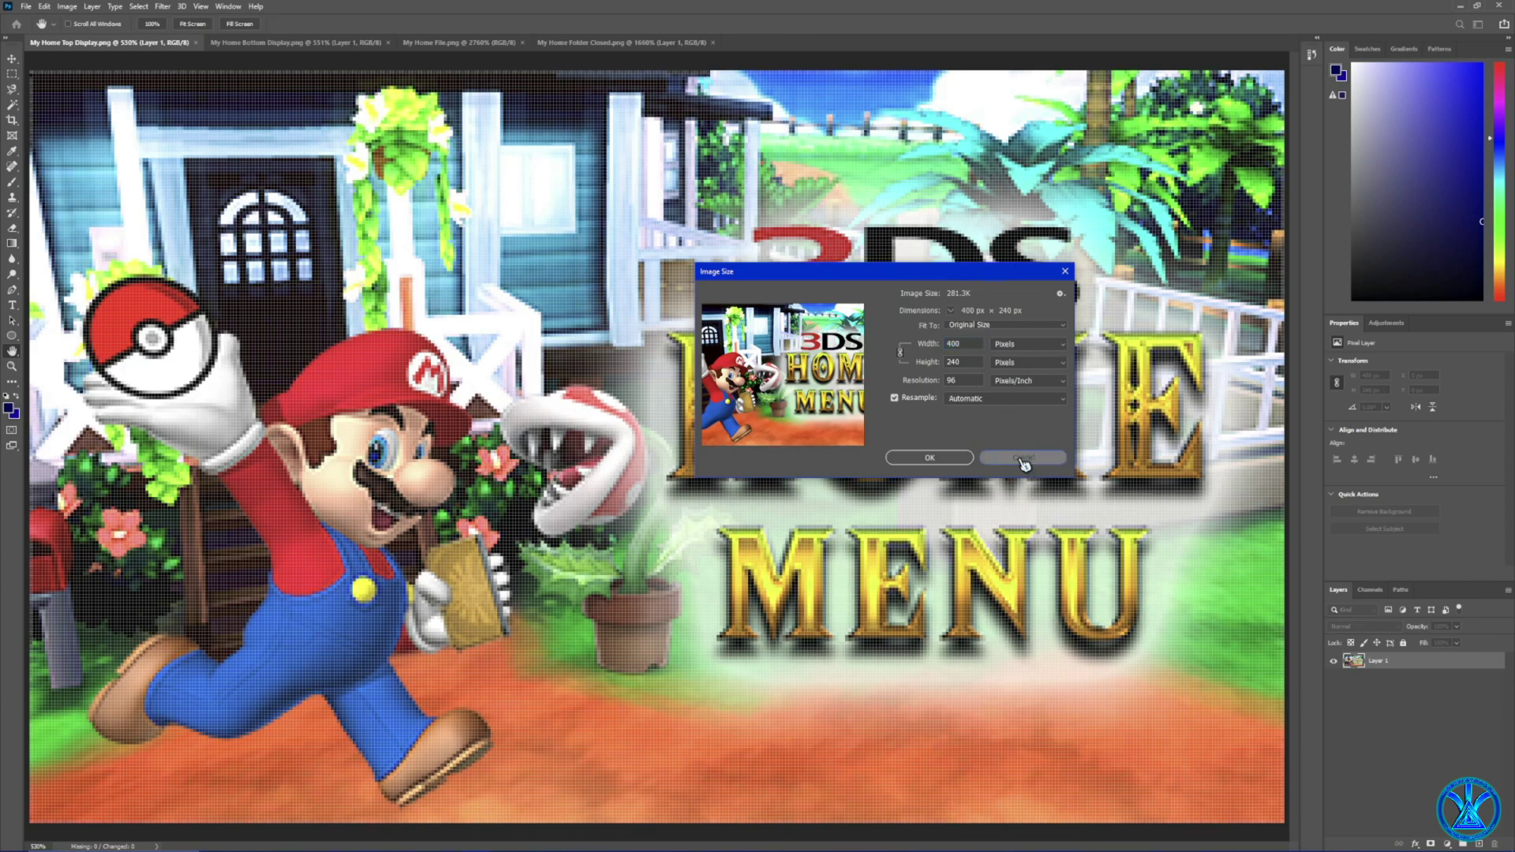
pyautogui.click(315, 45)
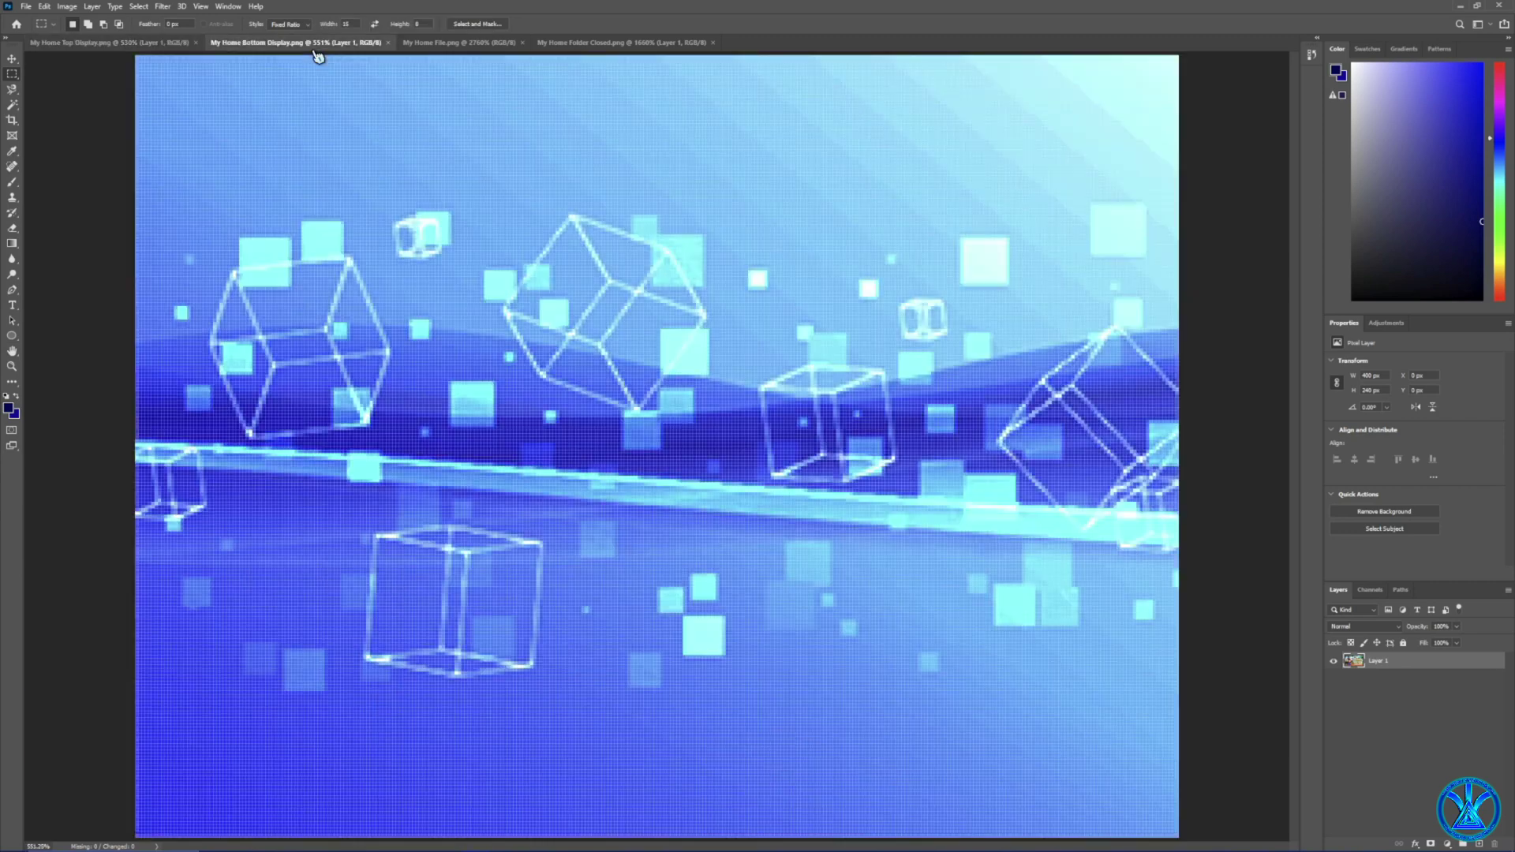
pyautogui.click(71, 11)
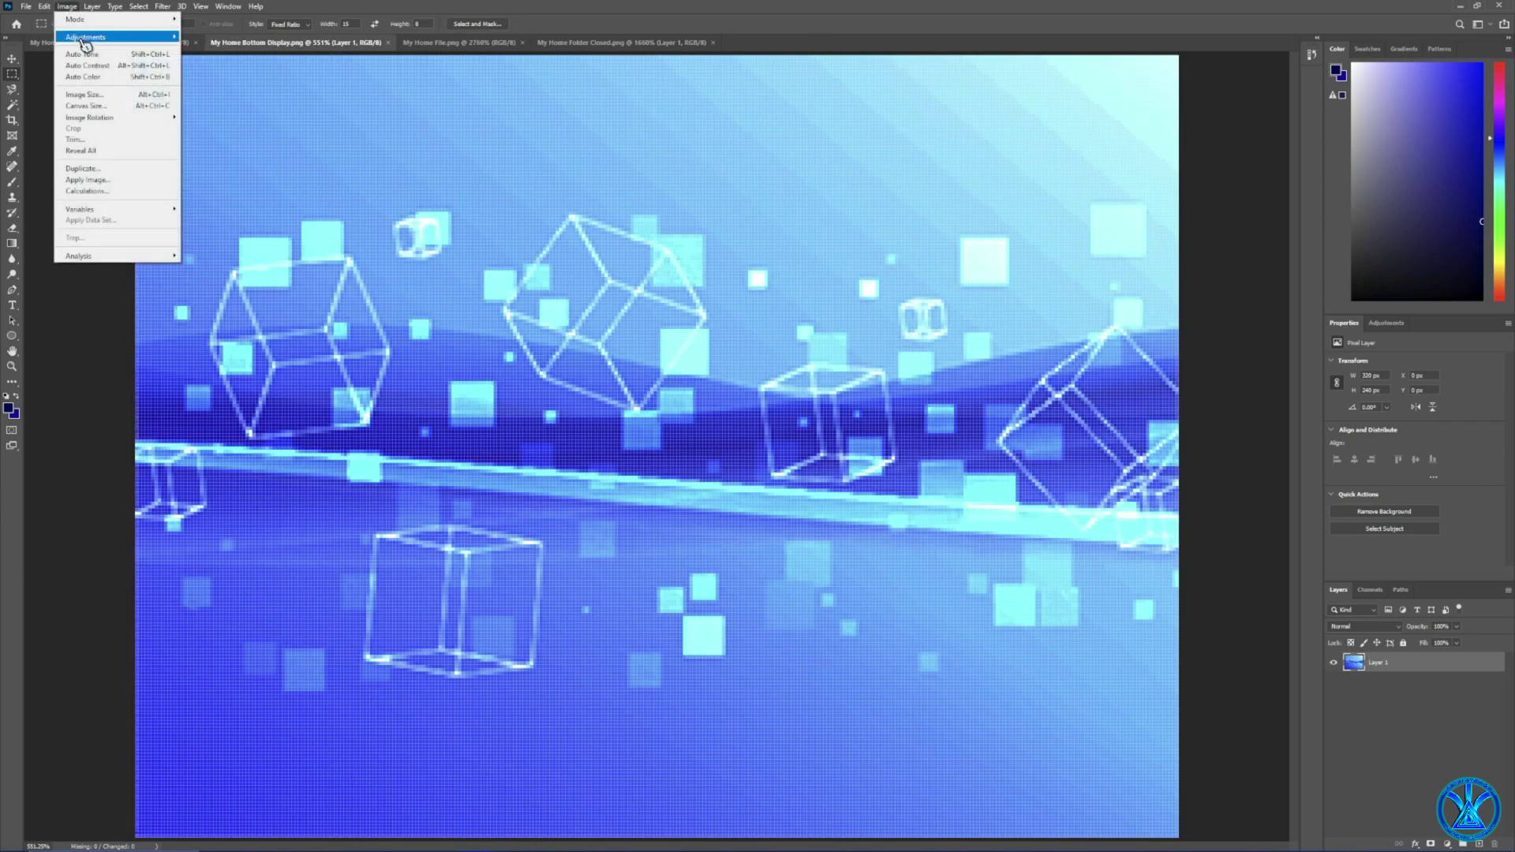
pyautogui.click(84, 92)
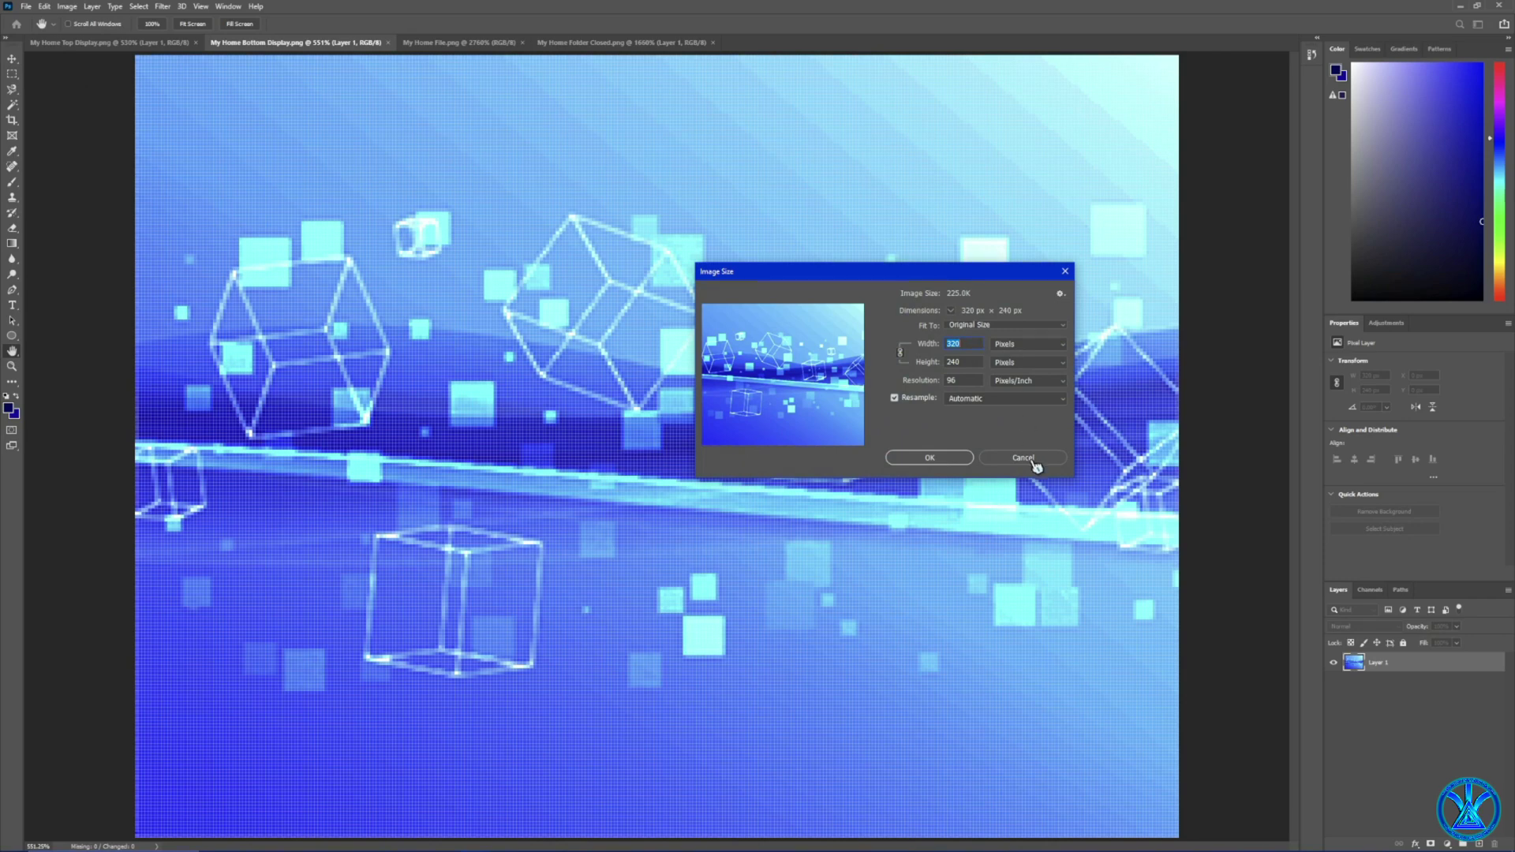
pyautogui.click(1033, 462)
# - Check the file icon and closed-folder images (128 × 64 px) in Image Size, leaving them unchanged
pyautogui.click(454, 43)
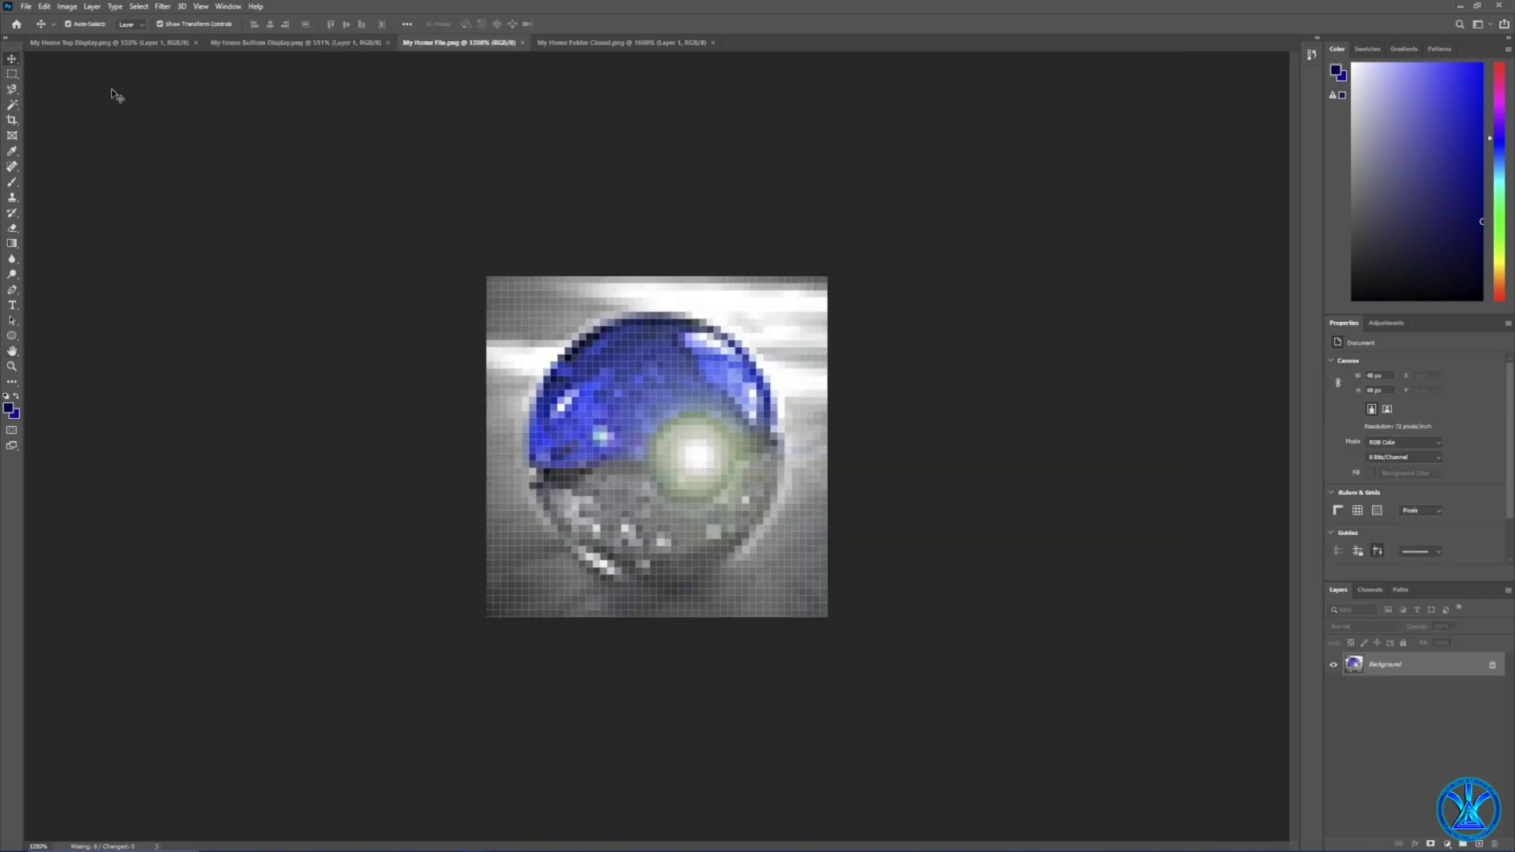
pyautogui.click(67, 6)
pyautogui.click(103, 96)
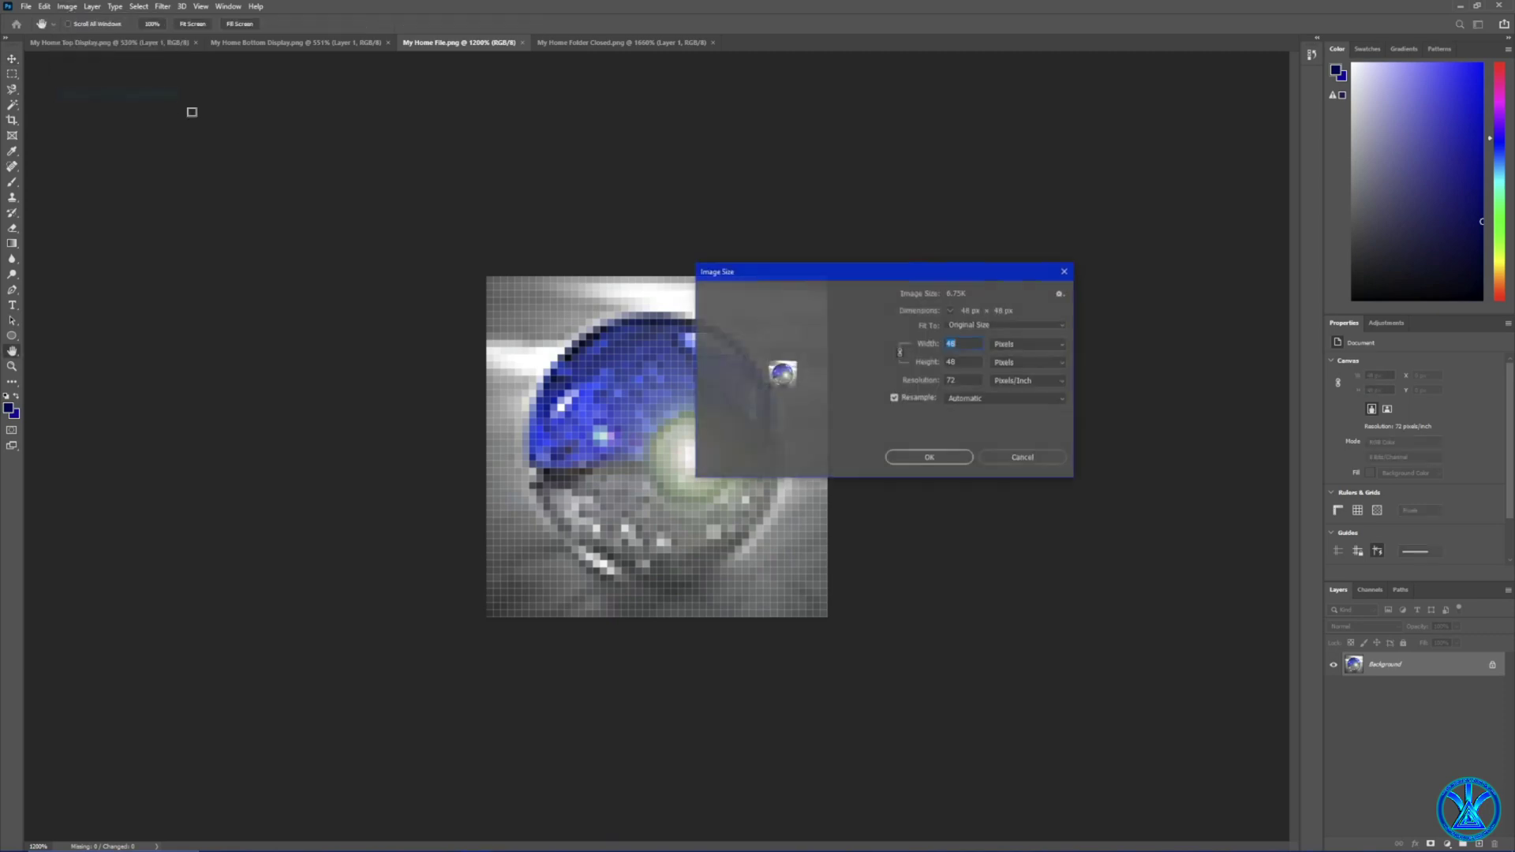
pyautogui.click(1017, 458)
pyautogui.click(583, 43)
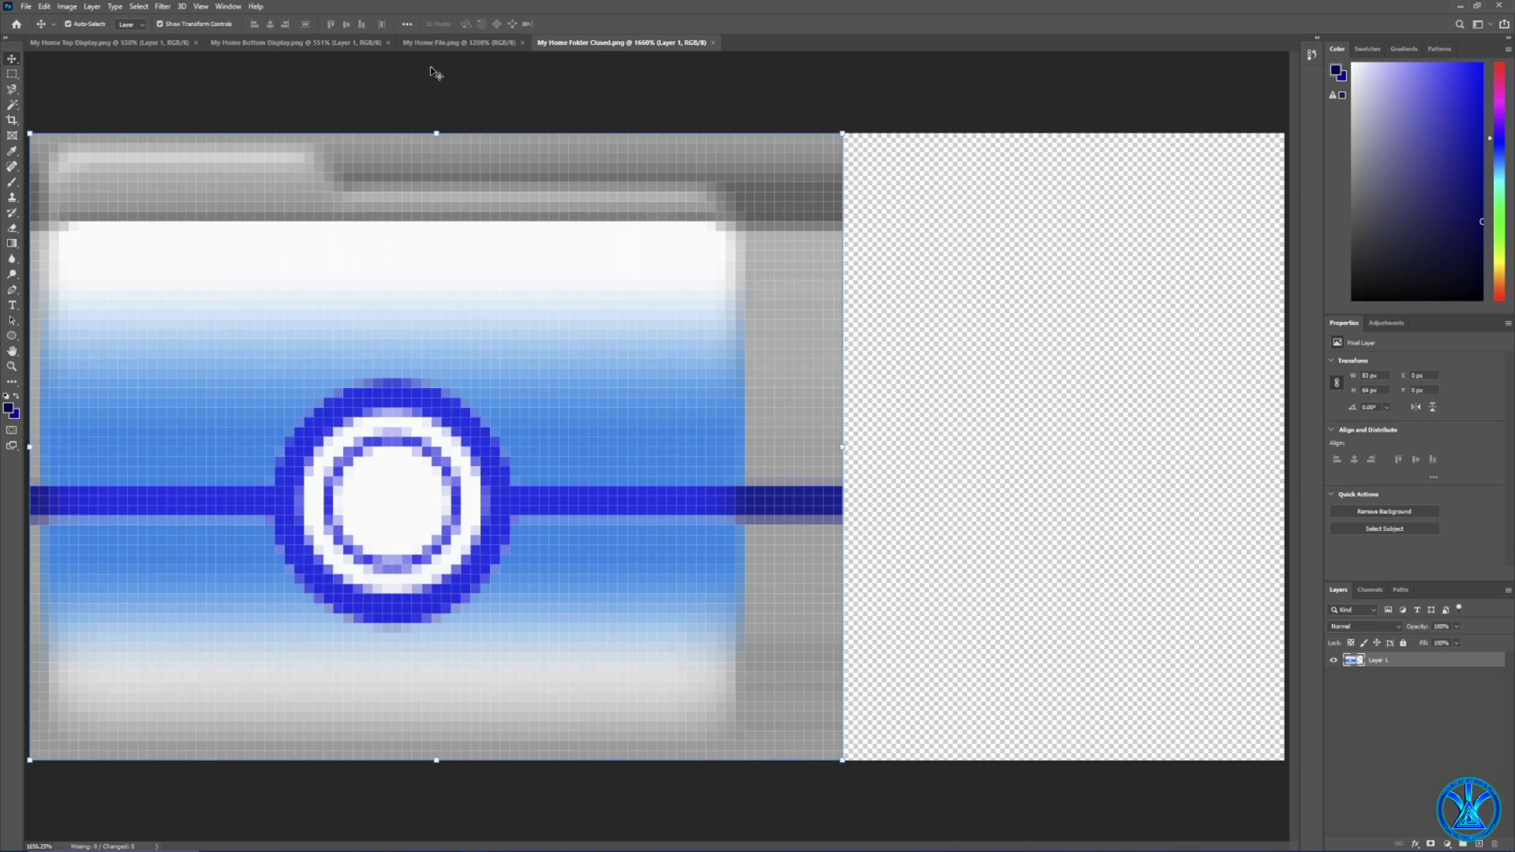
pyautogui.click(71, 8)
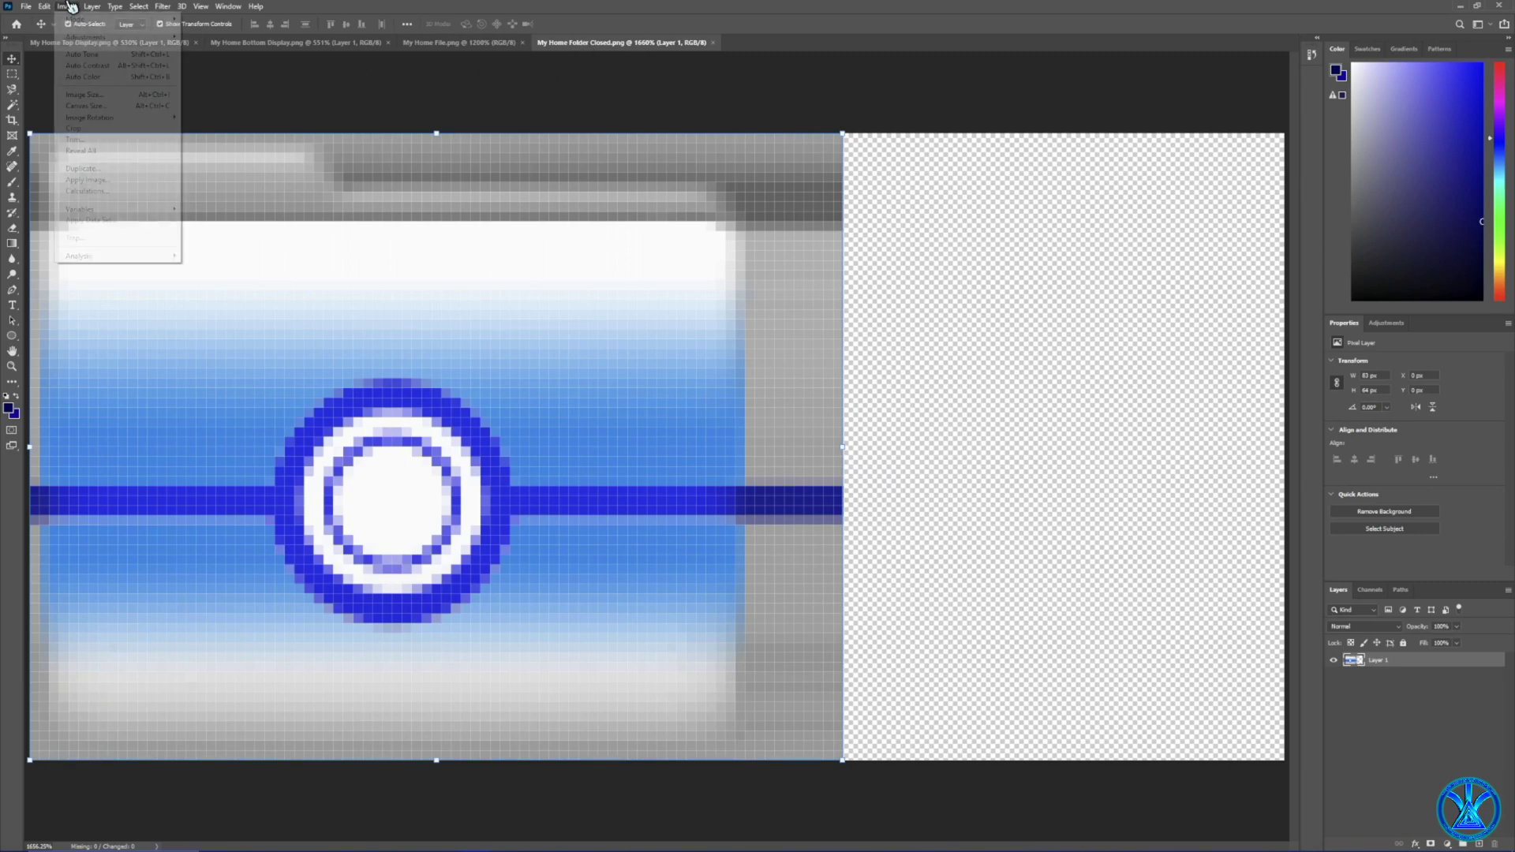
pyautogui.click(122, 97)
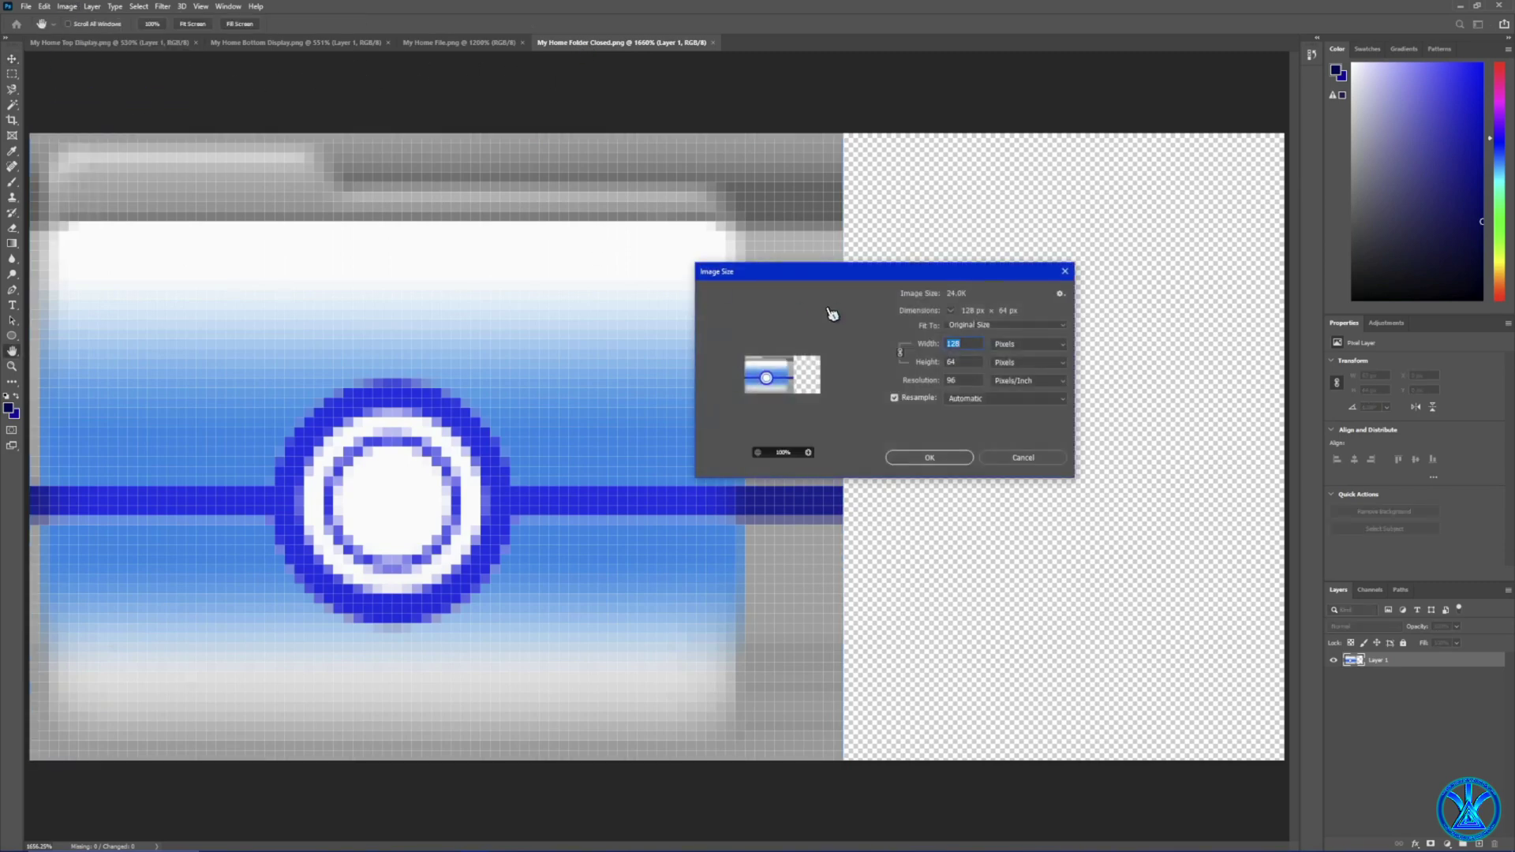
pyautogui.click(1028, 462)
pyautogui.click(183, 78)
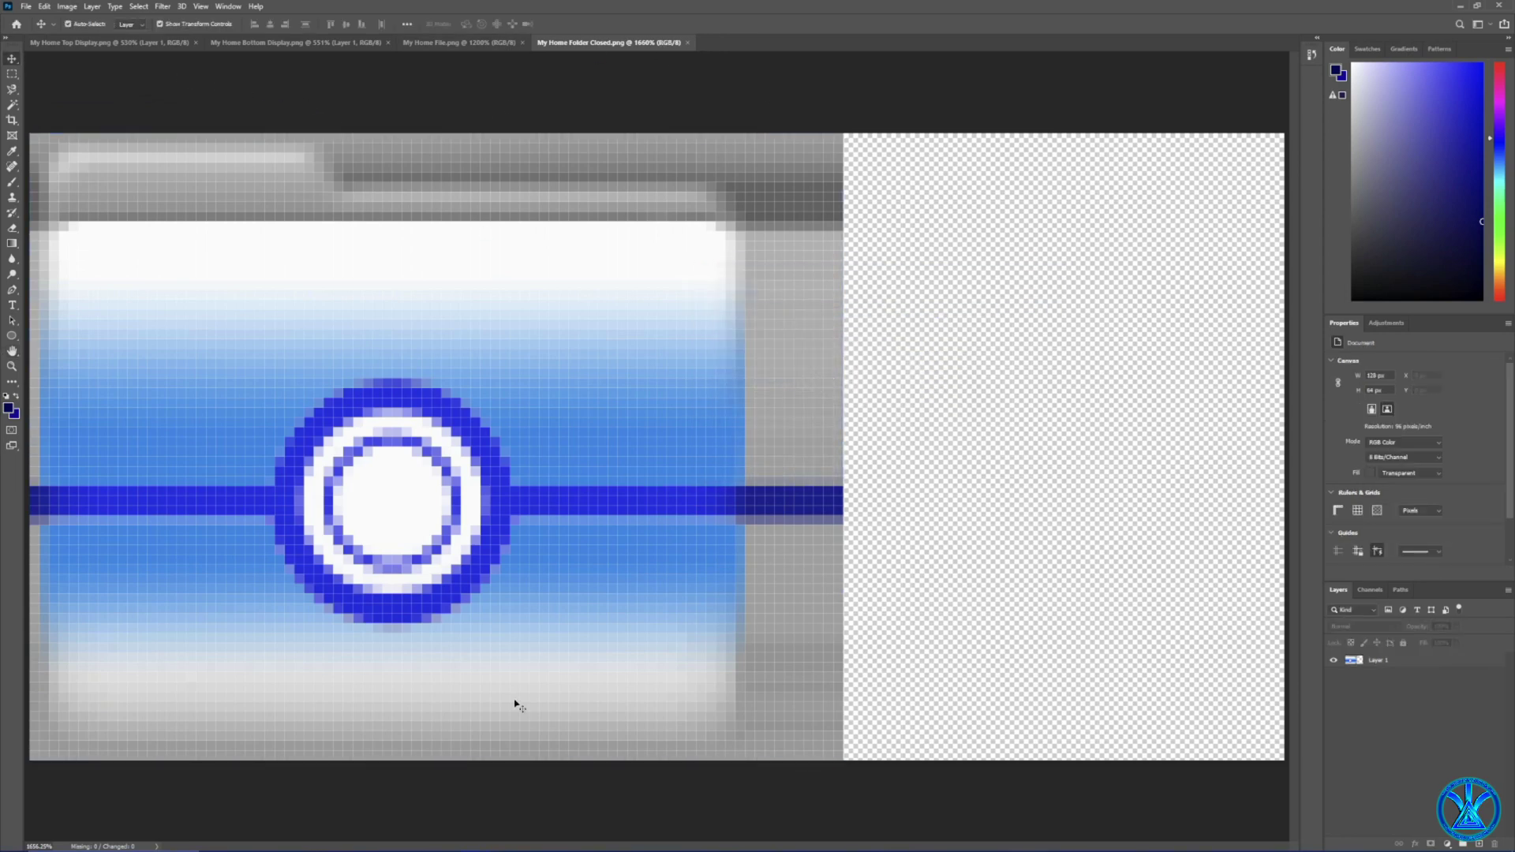
pyautogui.press('super+e')
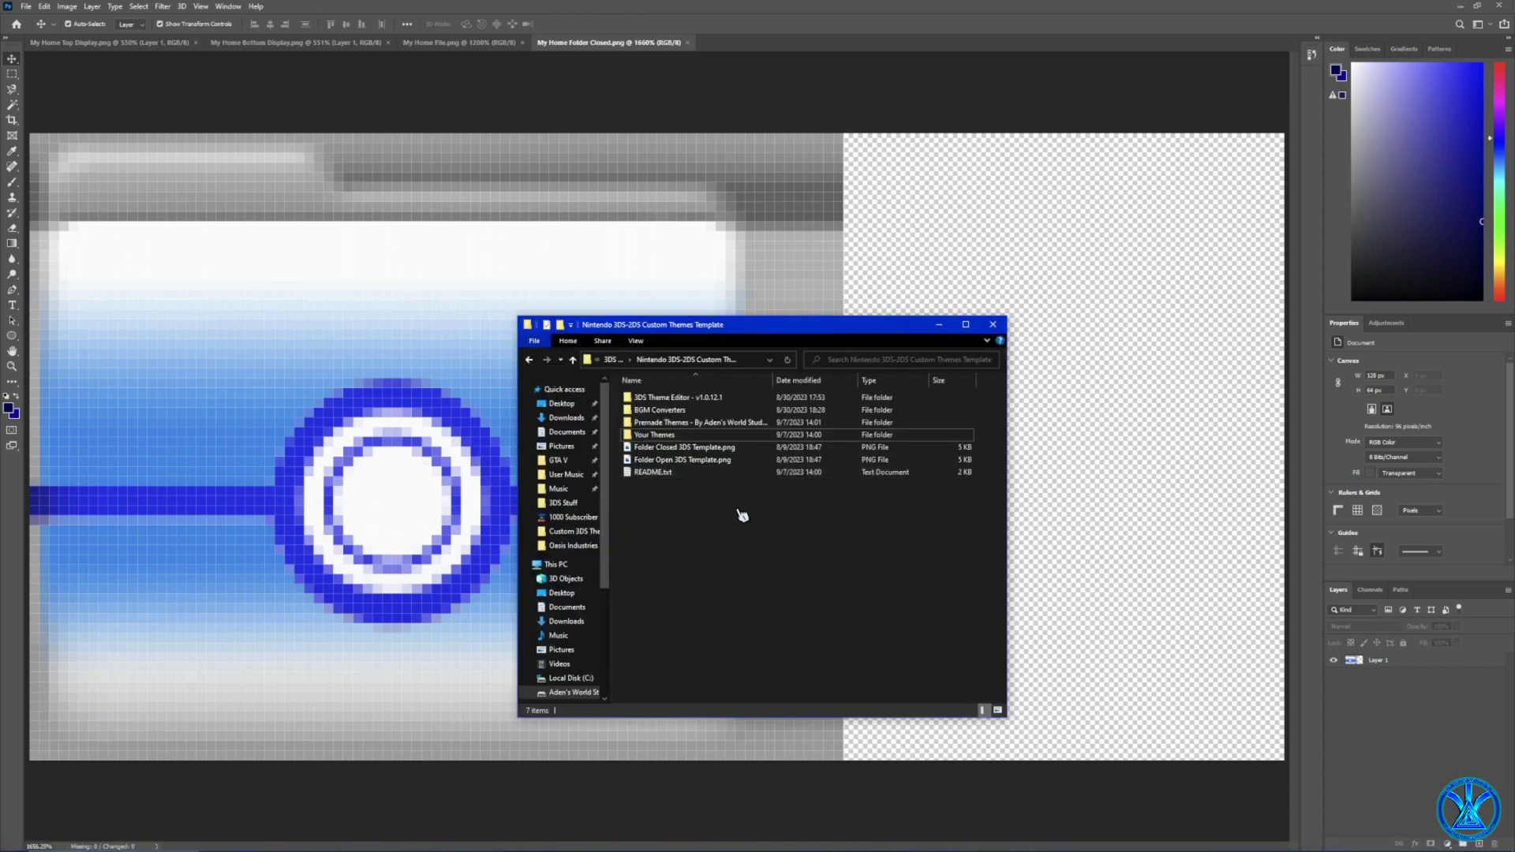
# - Return to the custom themes template folder using the breadcrumbs
pyautogui.click(748, 460)
pyautogui.click(939, 324)
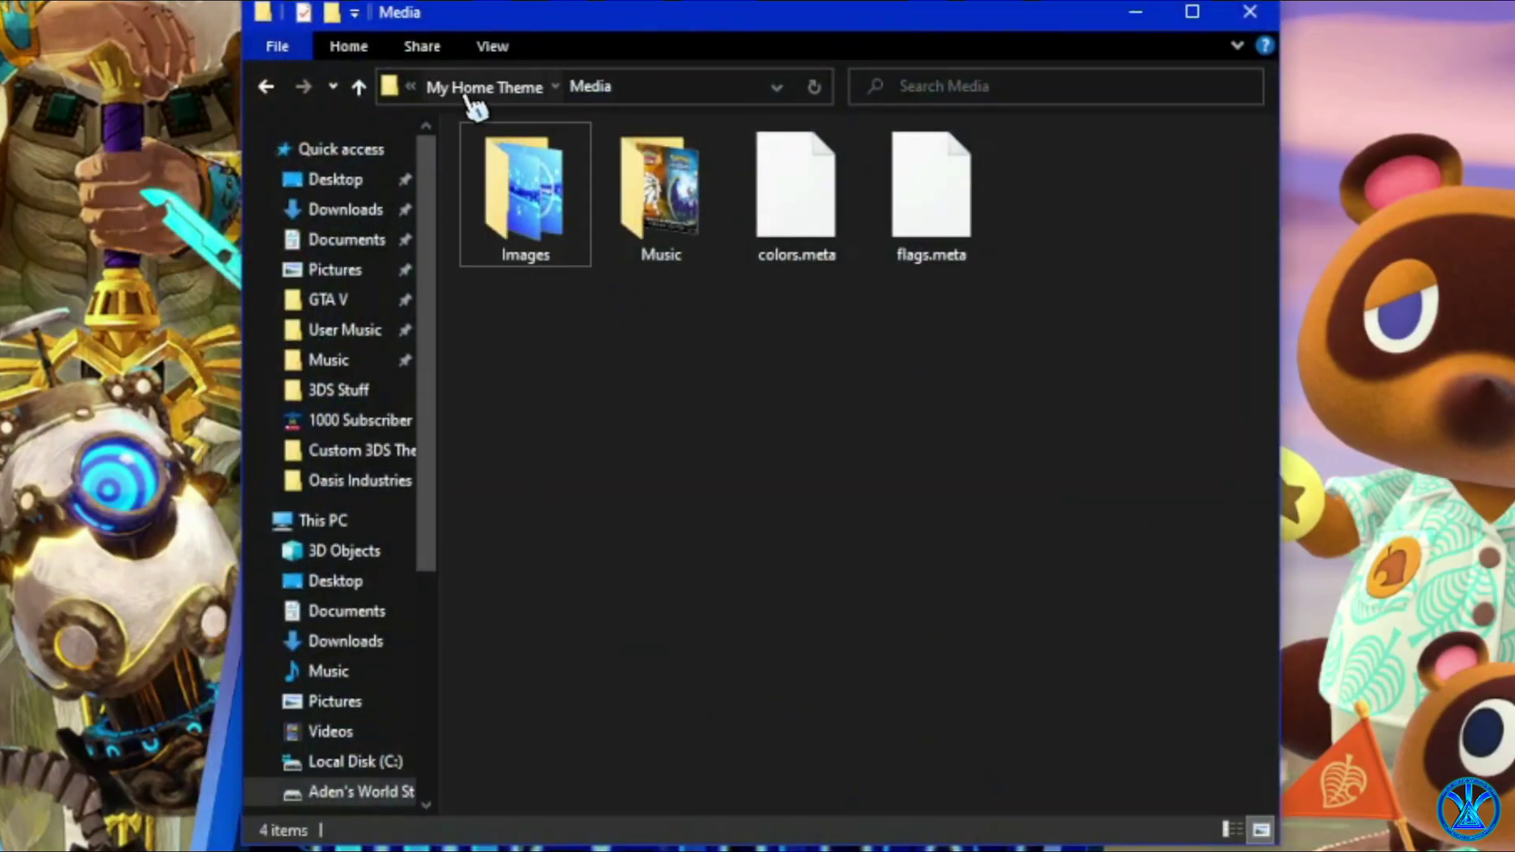
pyautogui.click(471, 98)
pyautogui.click(467, 97)
pyautogui.click(463, 101)
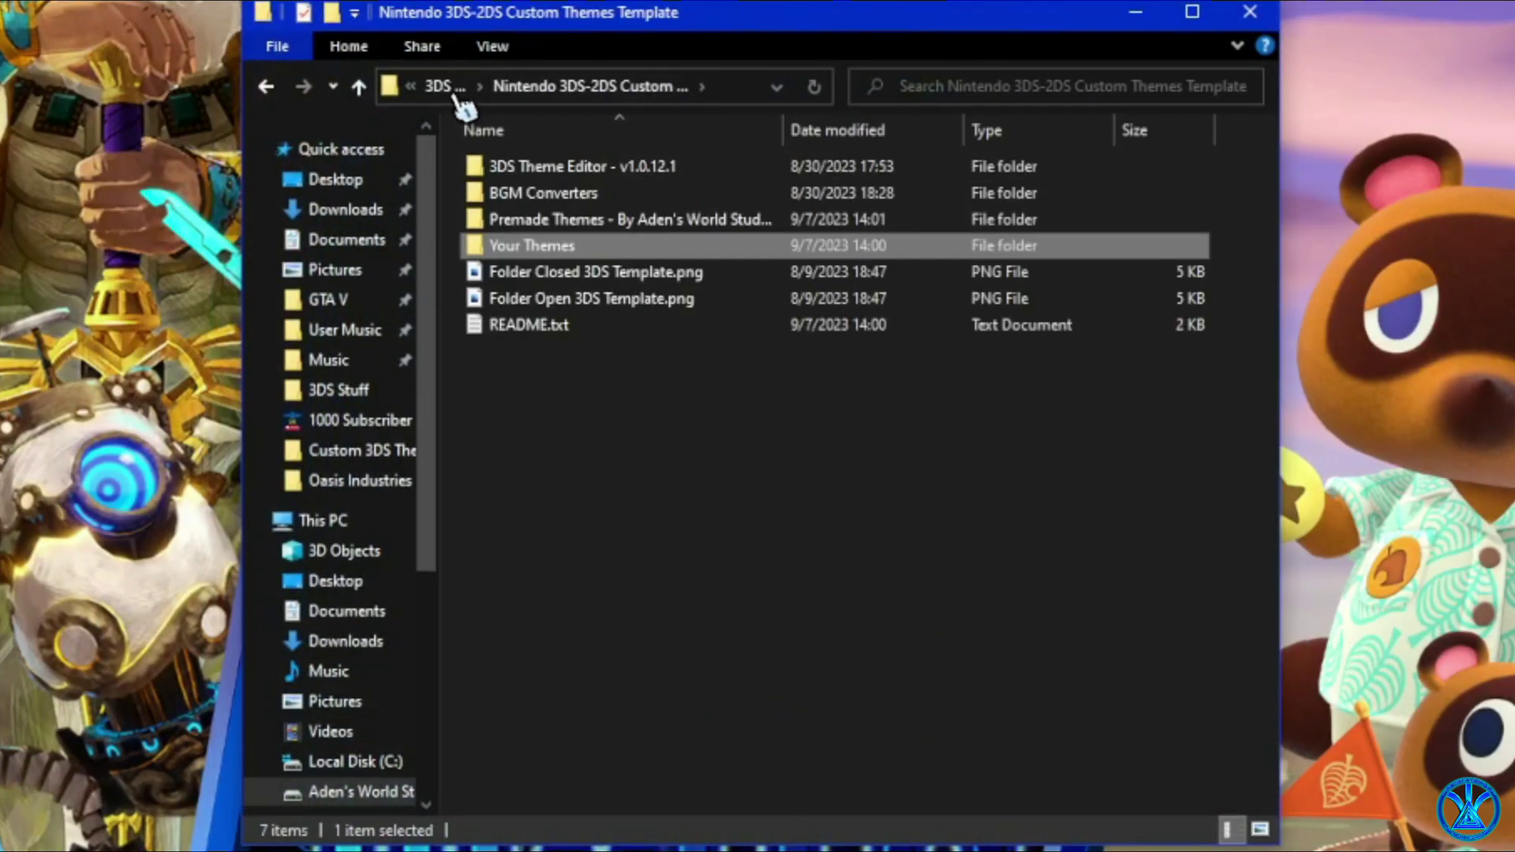
pyautogui.click(625, 521)
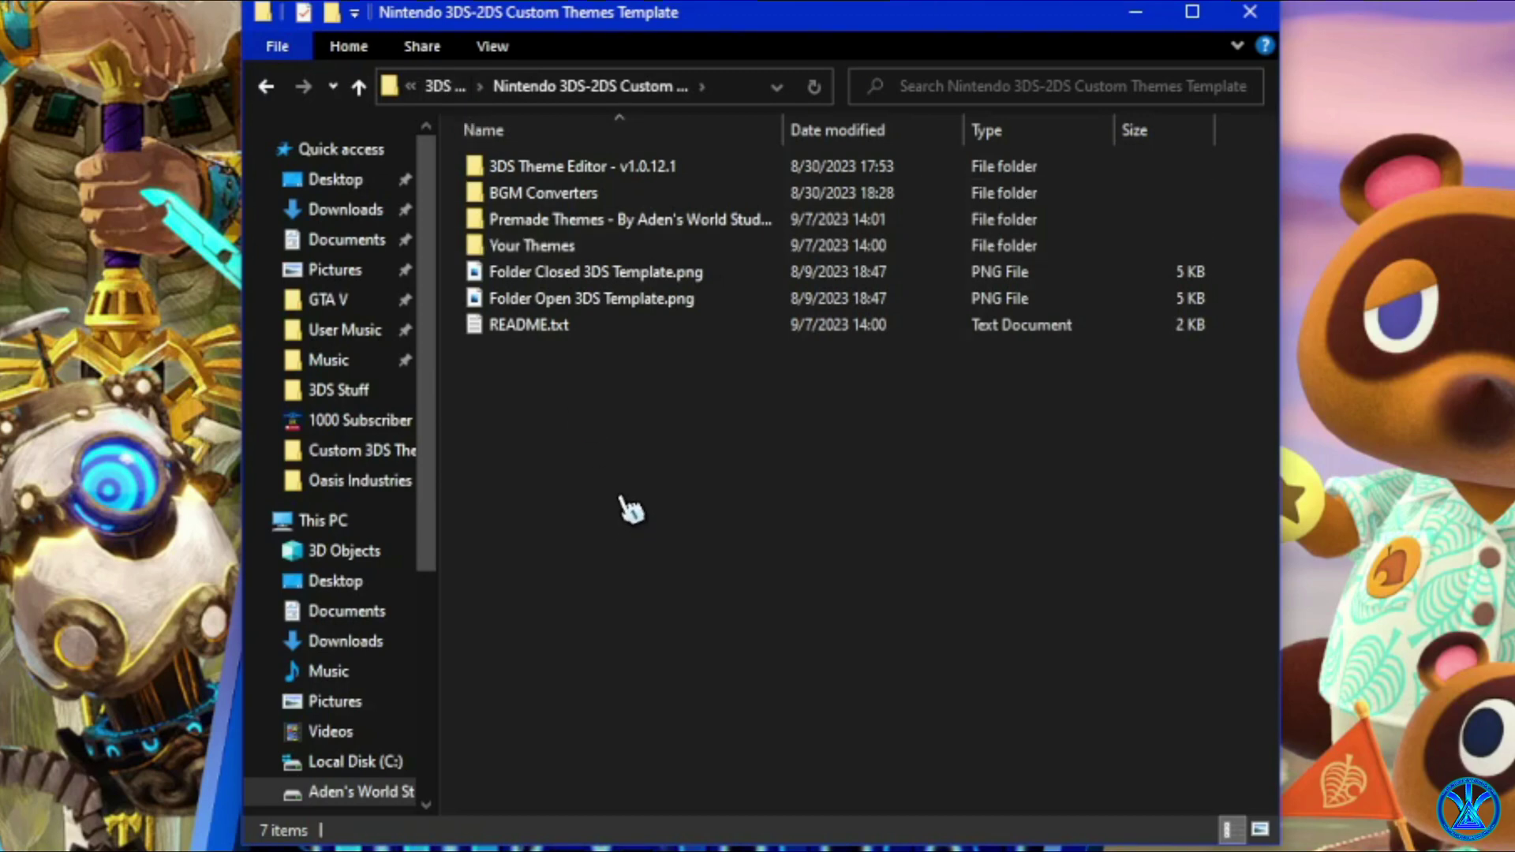
# - Launch ThemeEditor.WPF.exe from the 3DS Theme Editor - v1.0.12.1 folder
pyautogui.doubleClick(723, 180)
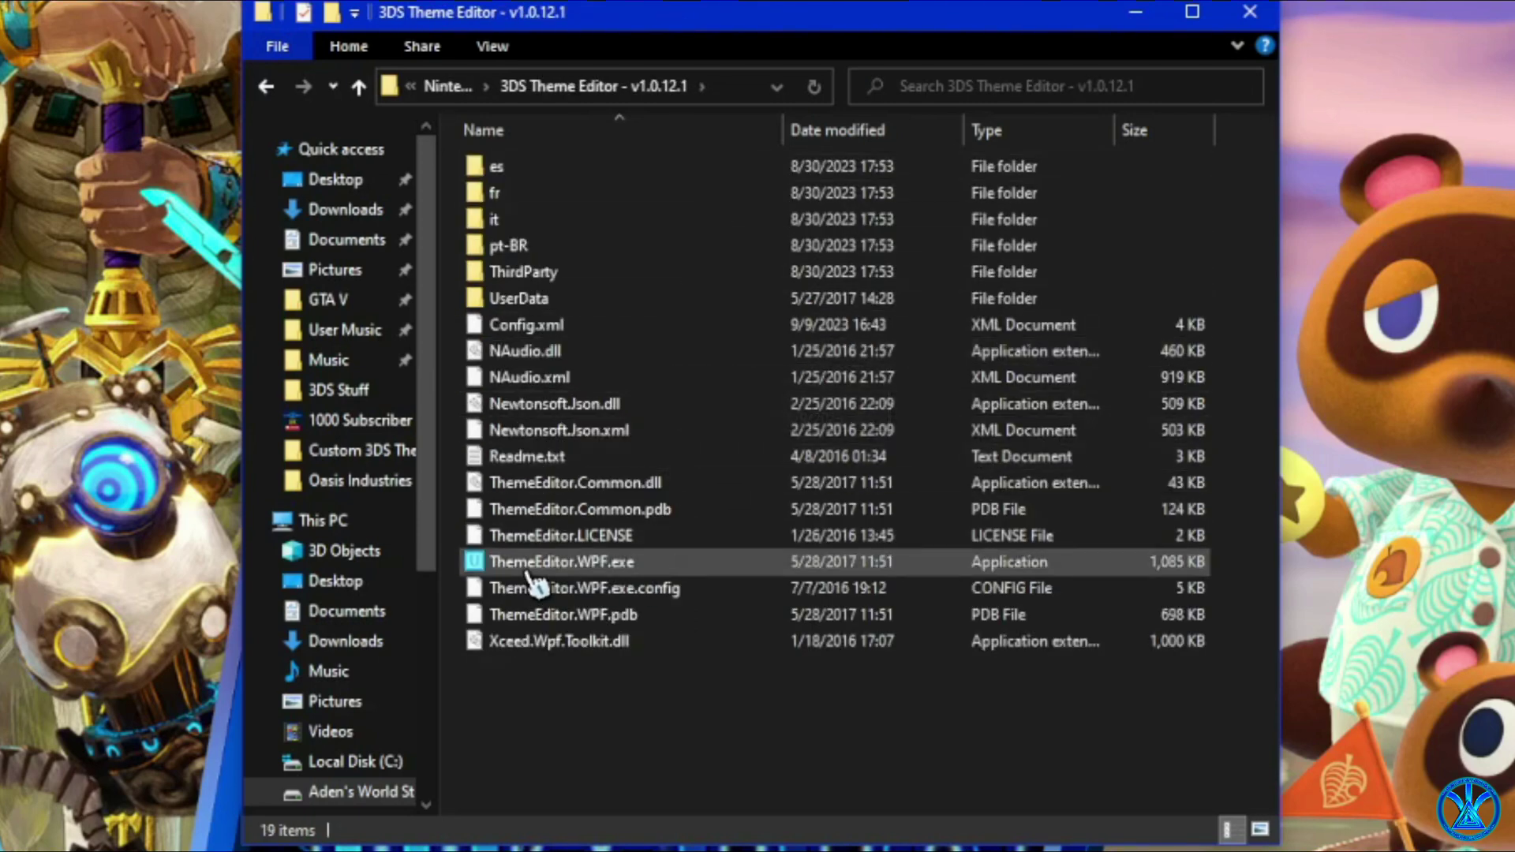
pyautogui.moveTo(628, 570)
pyautogui.click(688, 565)
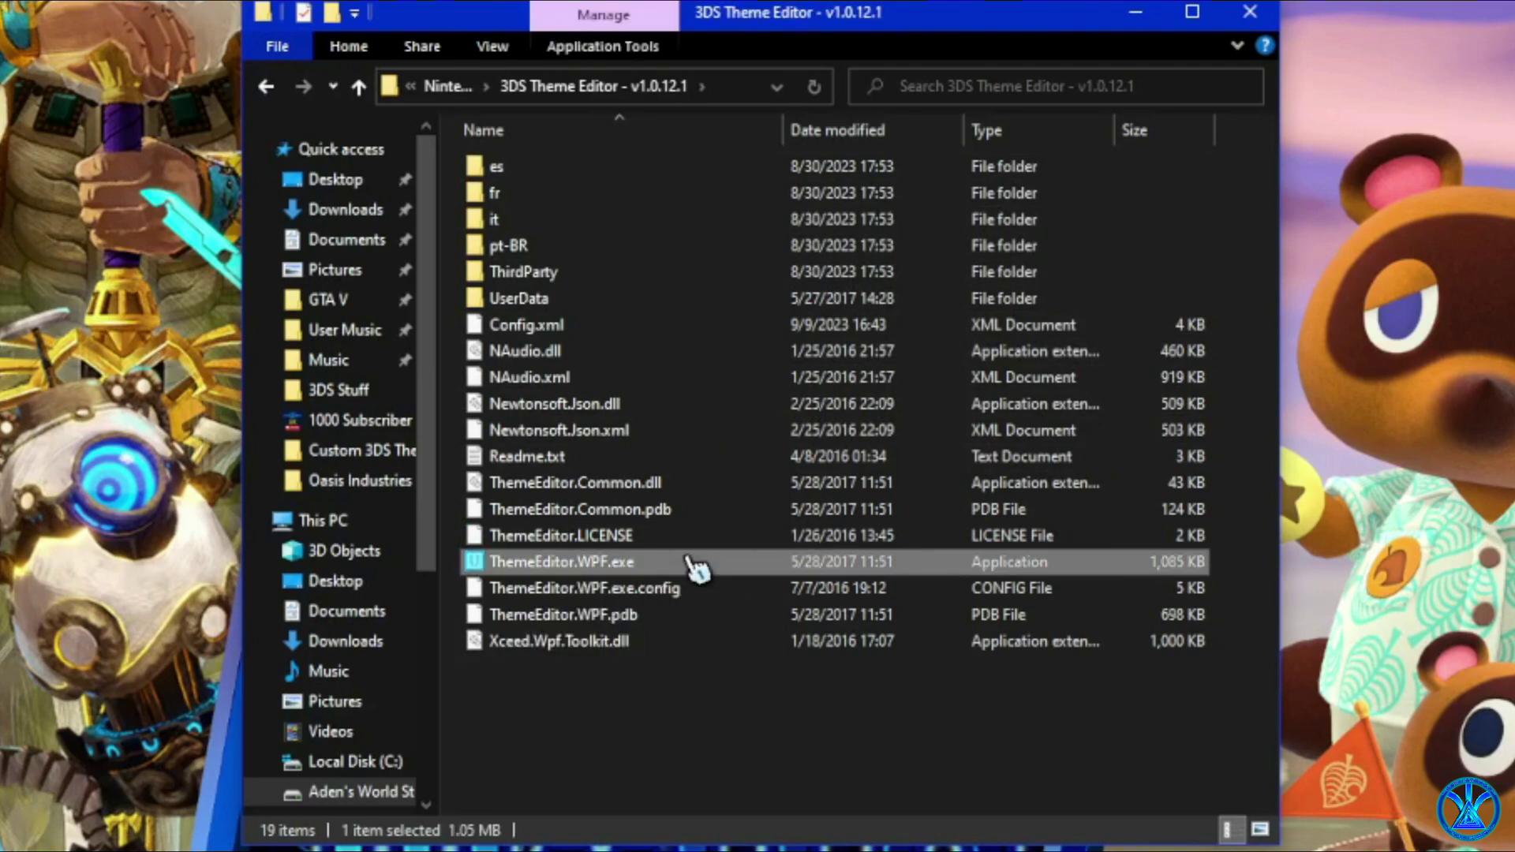
pyautogui.doubleClick(696, 566)
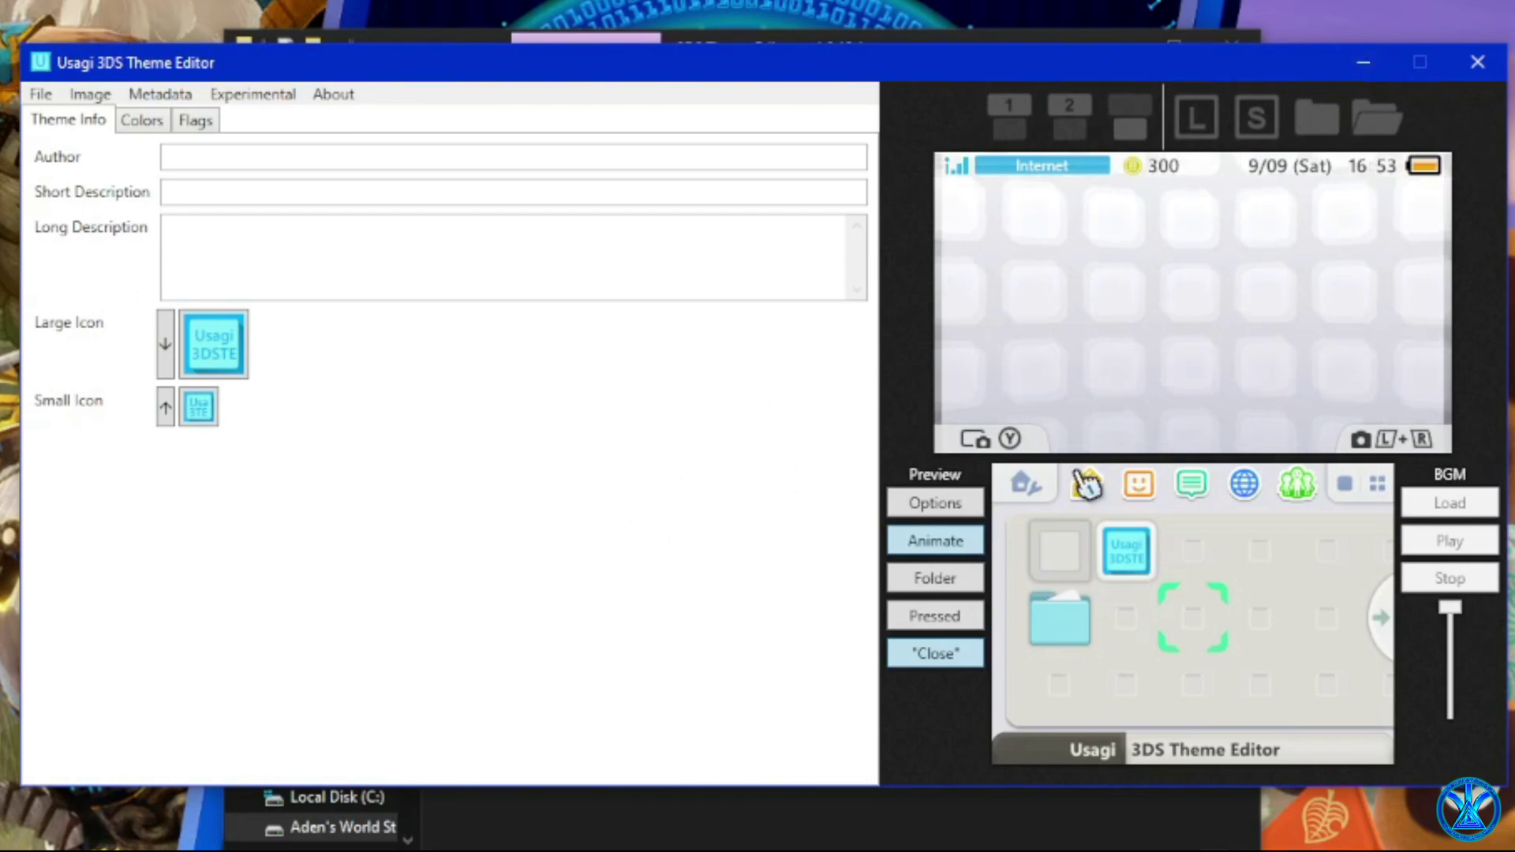
# - Minimize the editor and browse Explorer to Your Themes > My Home Theme > Media
pyautogui.click(1364, 64)
pyautogui.hotkey('alt', 'Left')
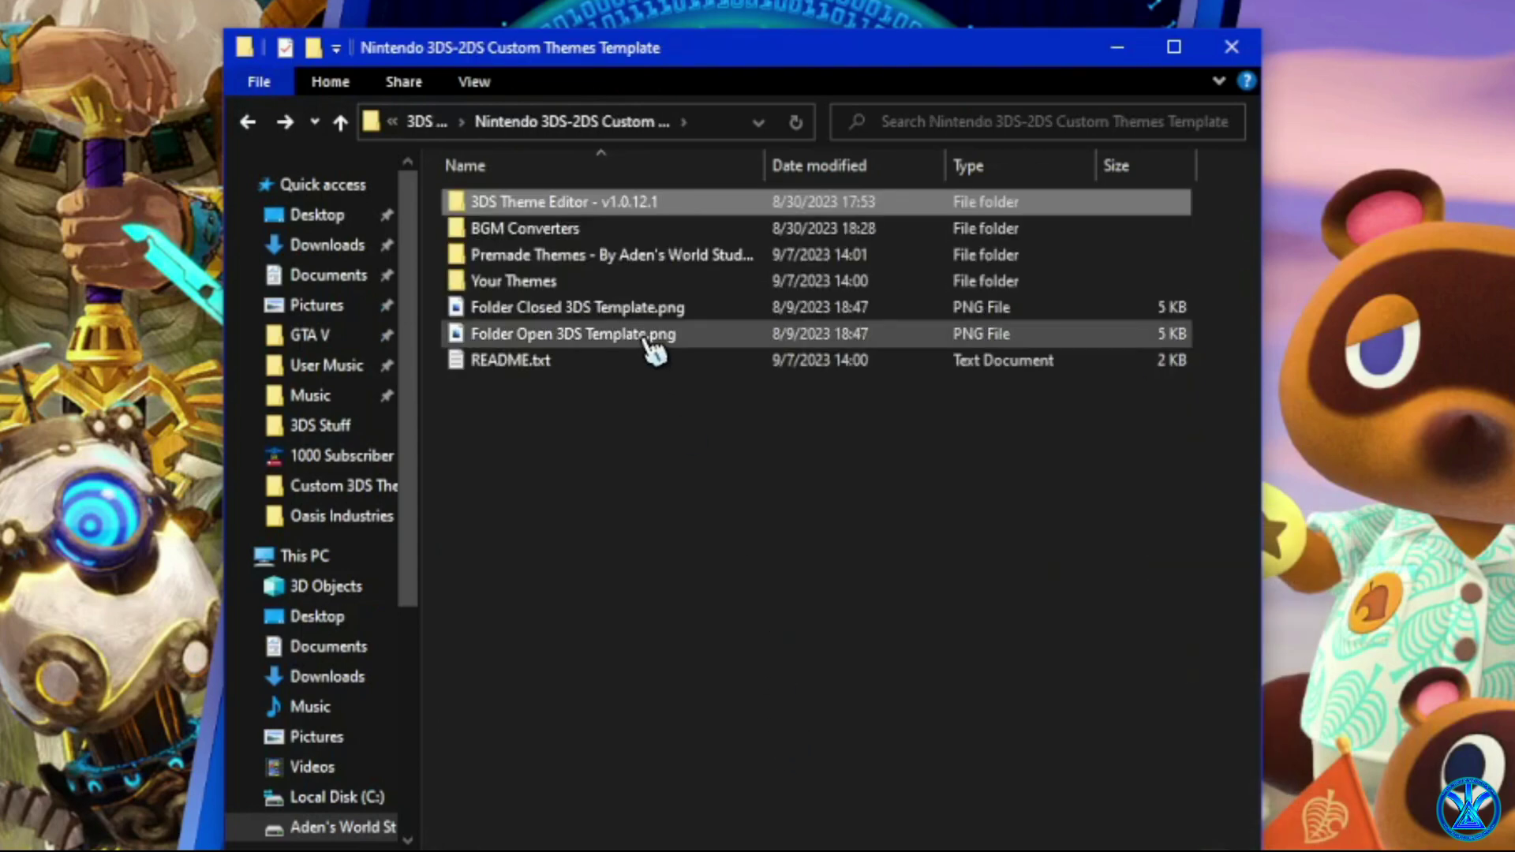
pyautogui.doubleClick(607, 283)
pyautogui.doubleClick(584, 202)
pyautogui.doubleClick(561, 245)
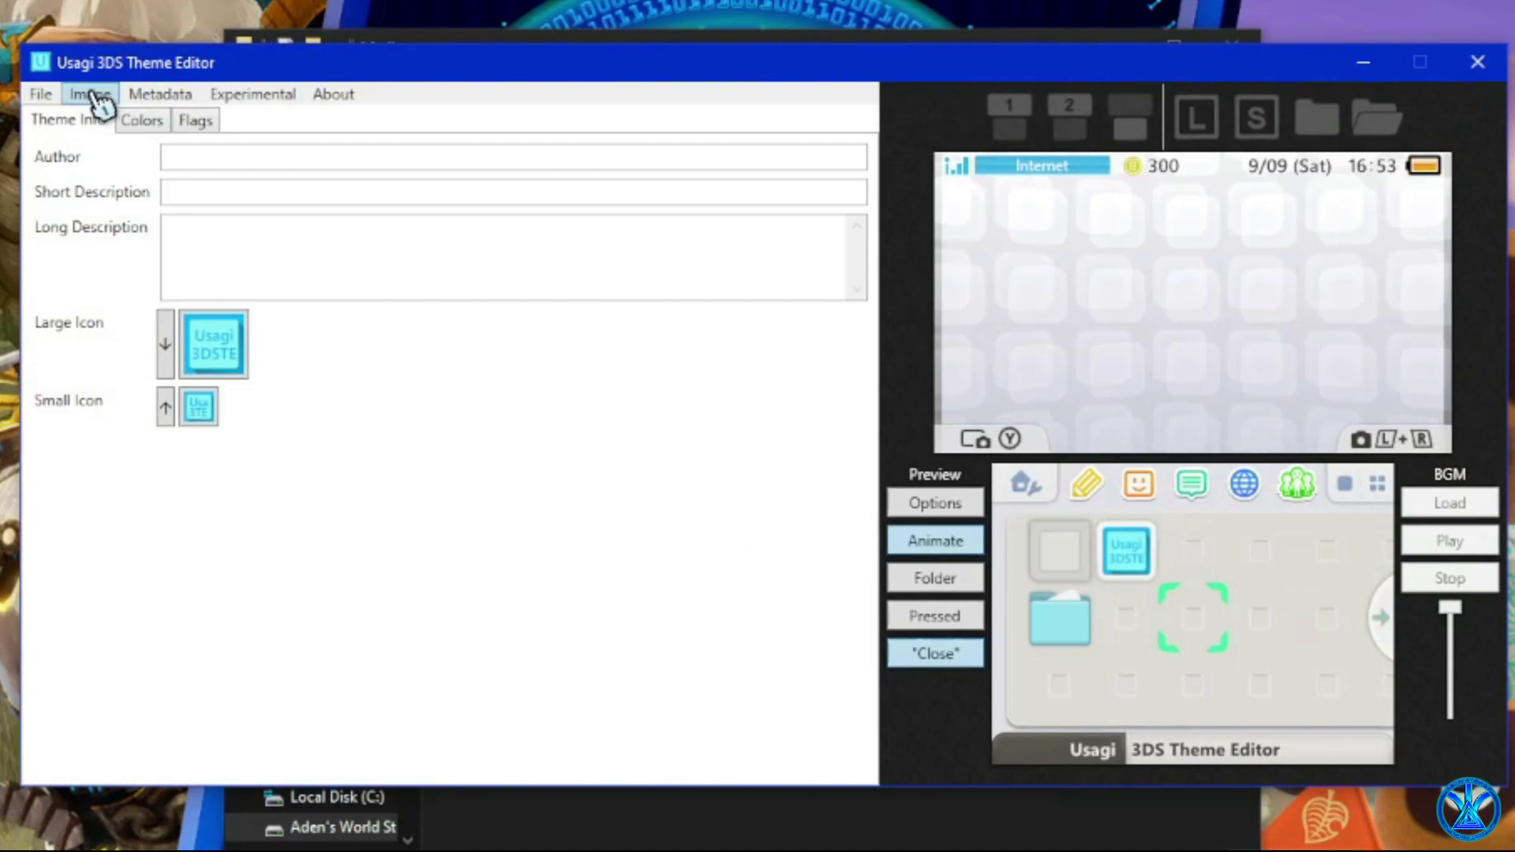
# - Import My Home Top Display.png as the top screen image
pyautogui.click(100, 93)
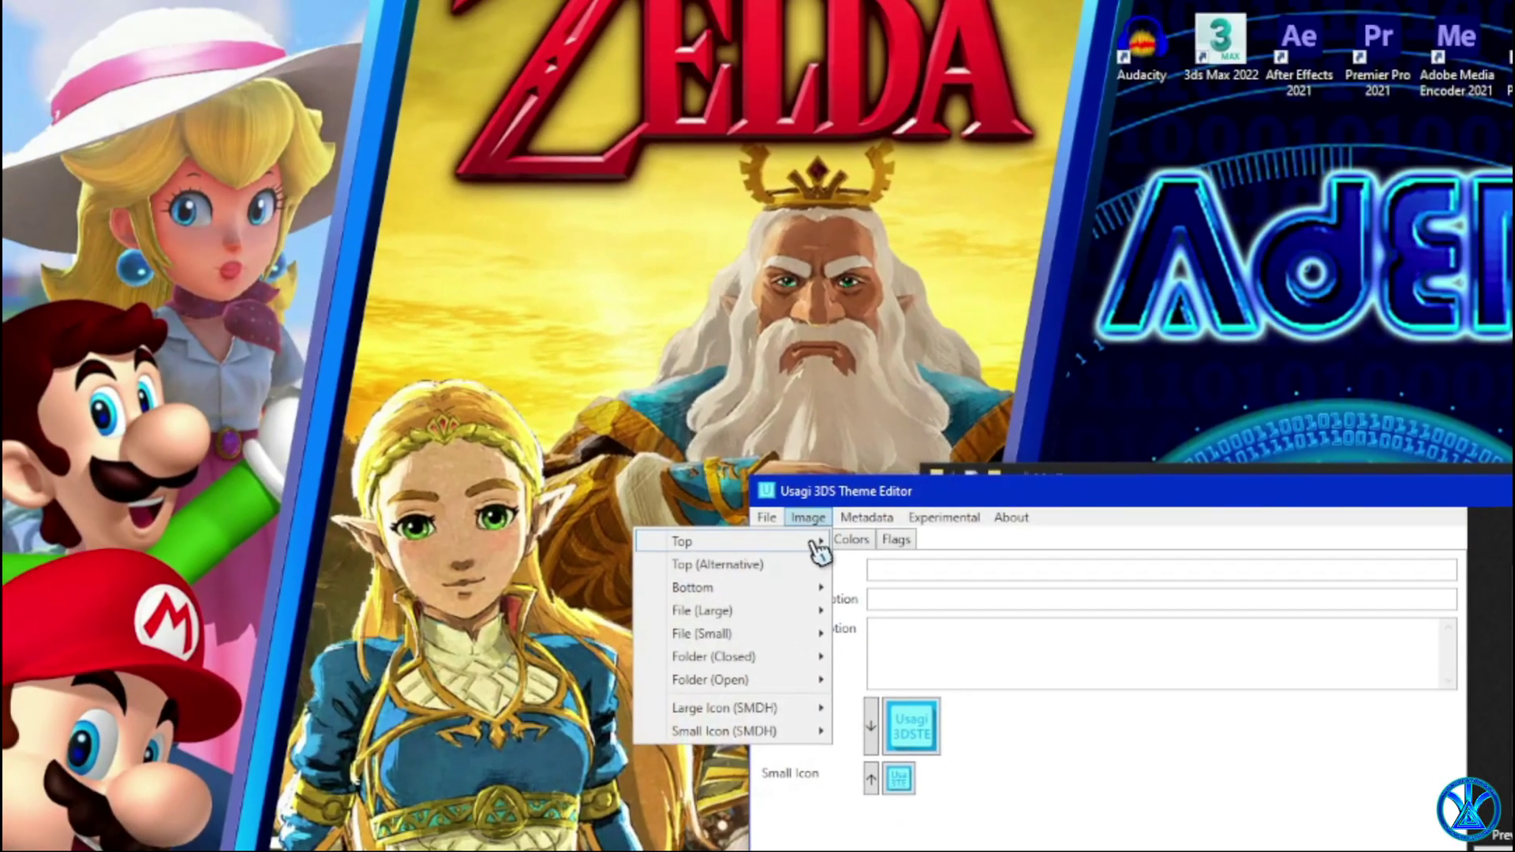
pyautogui.moveTo(237, 203)
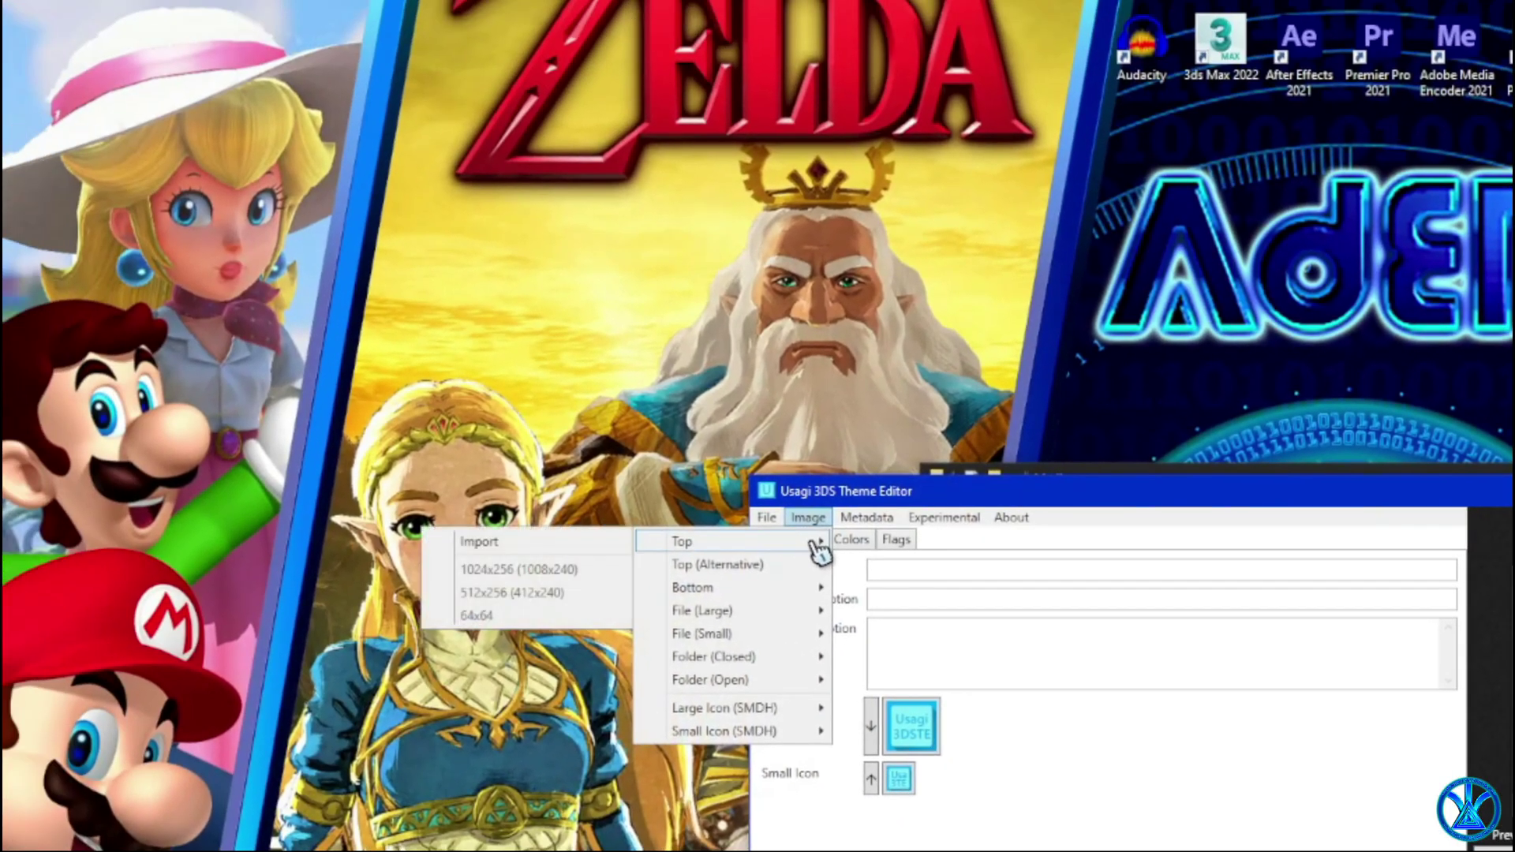
pyautogui.click(581, 550)
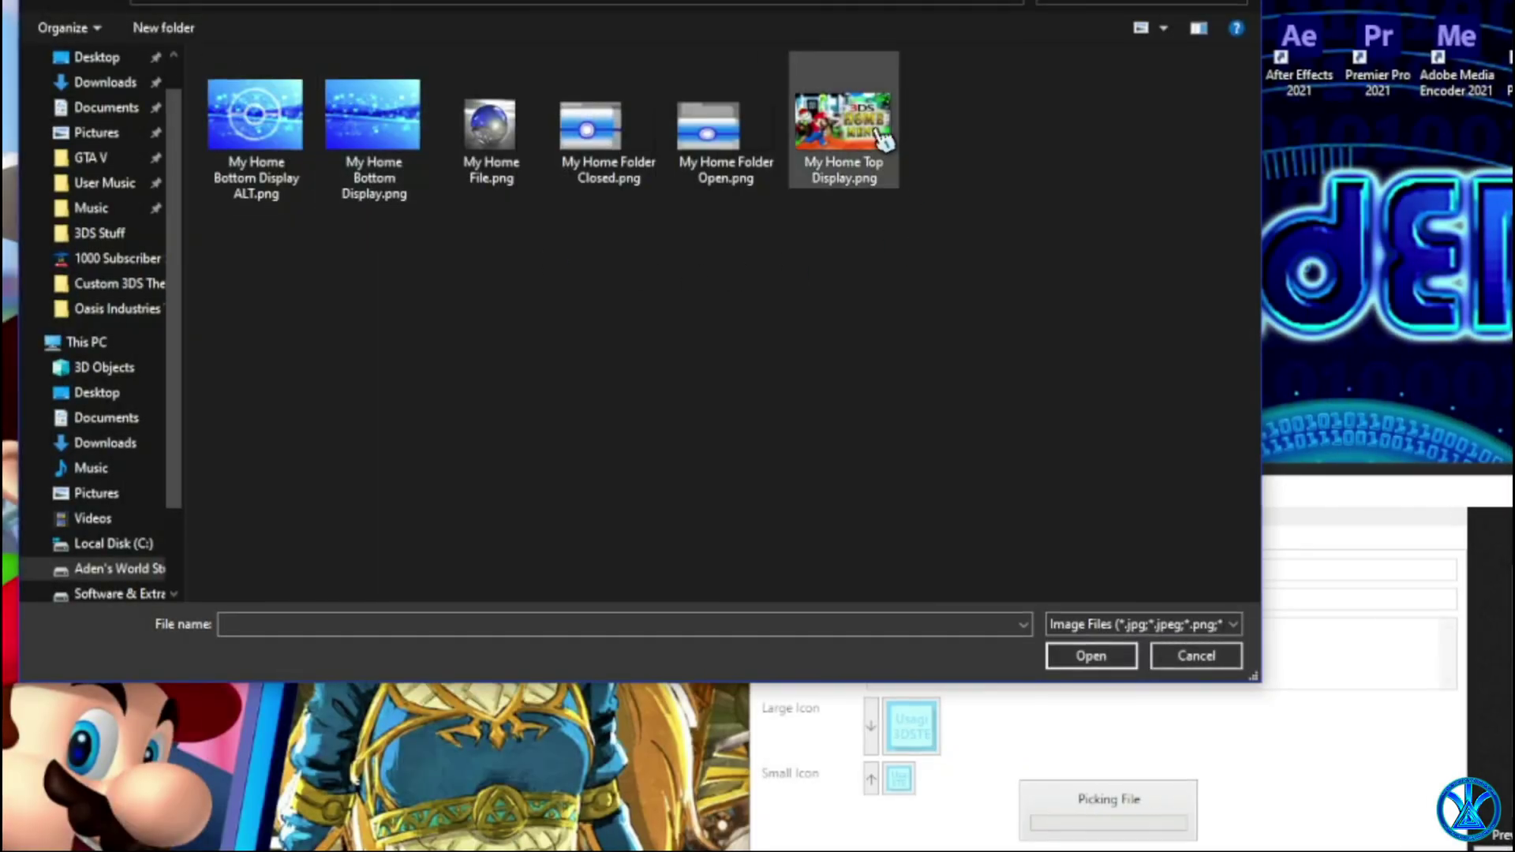
pyautogui.click(882, 141)
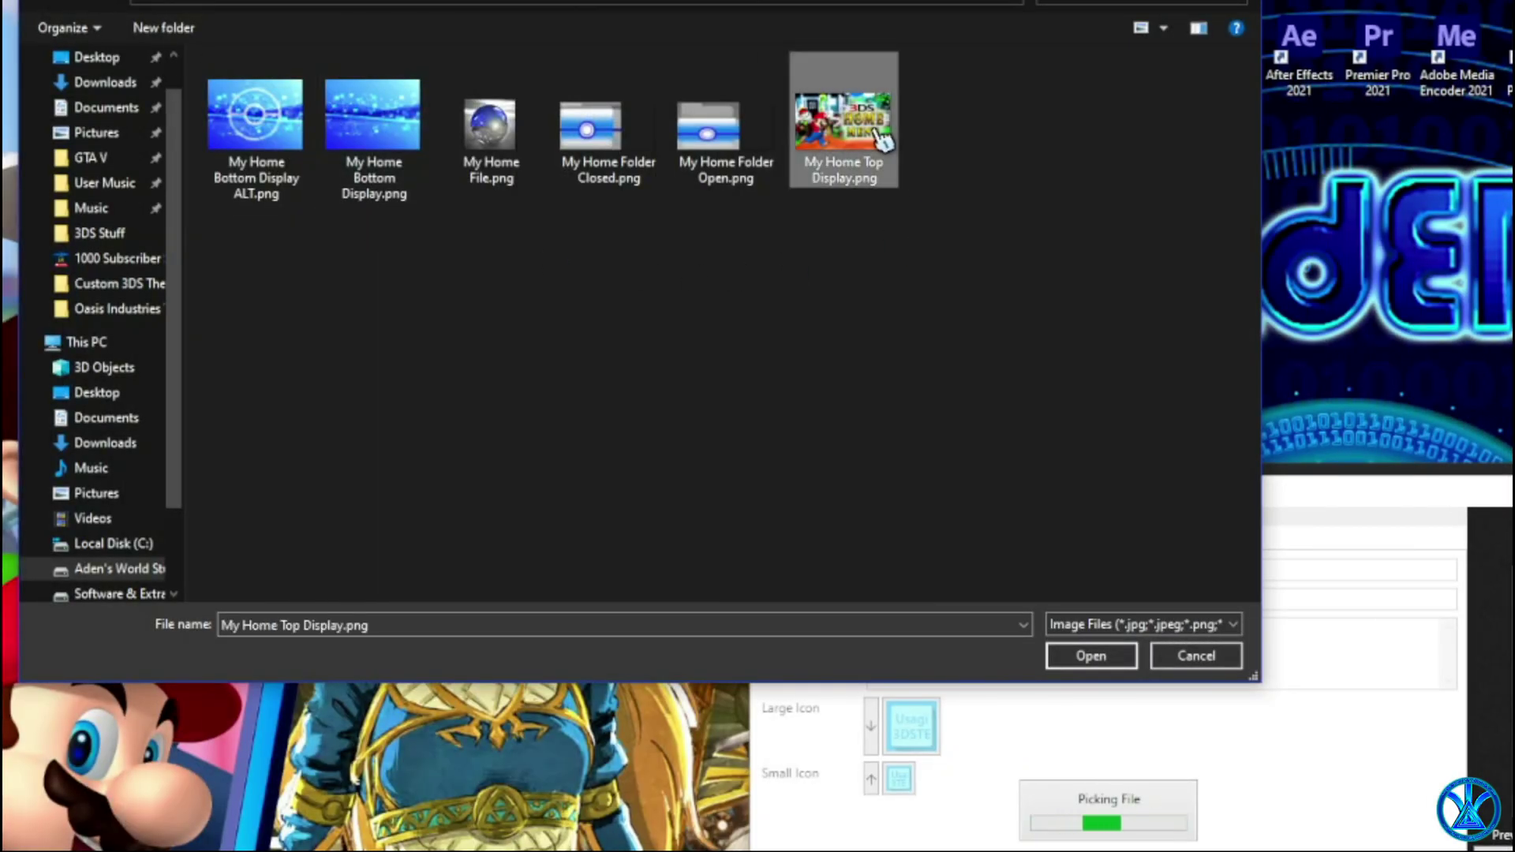
pyautogui.click(1120, 658)
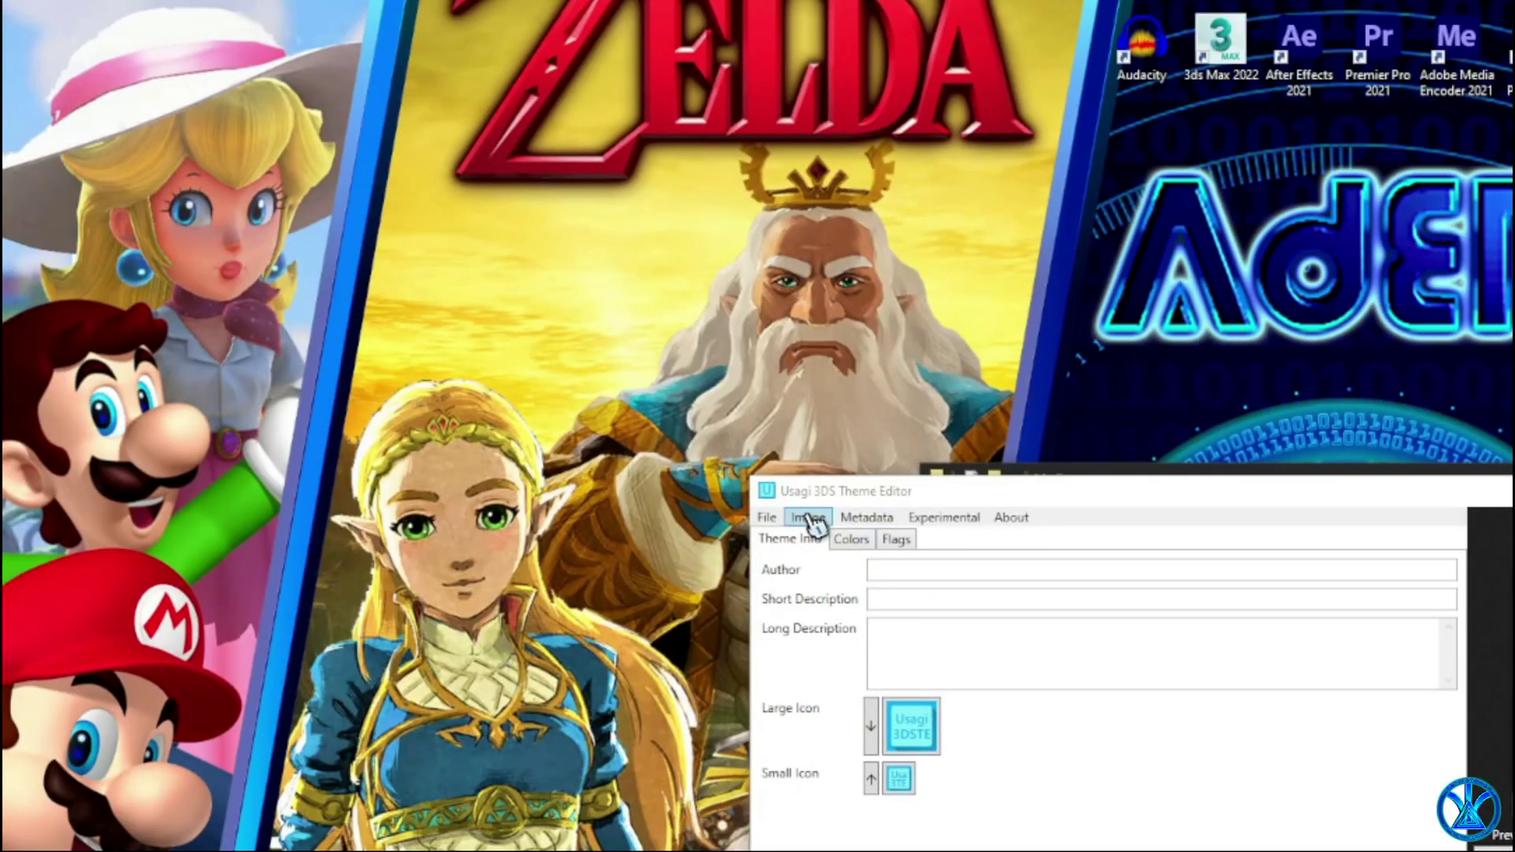
# - Import My Home Bottom Display ALT.png as the bottom screen image
pyautogui.click(810, 519)
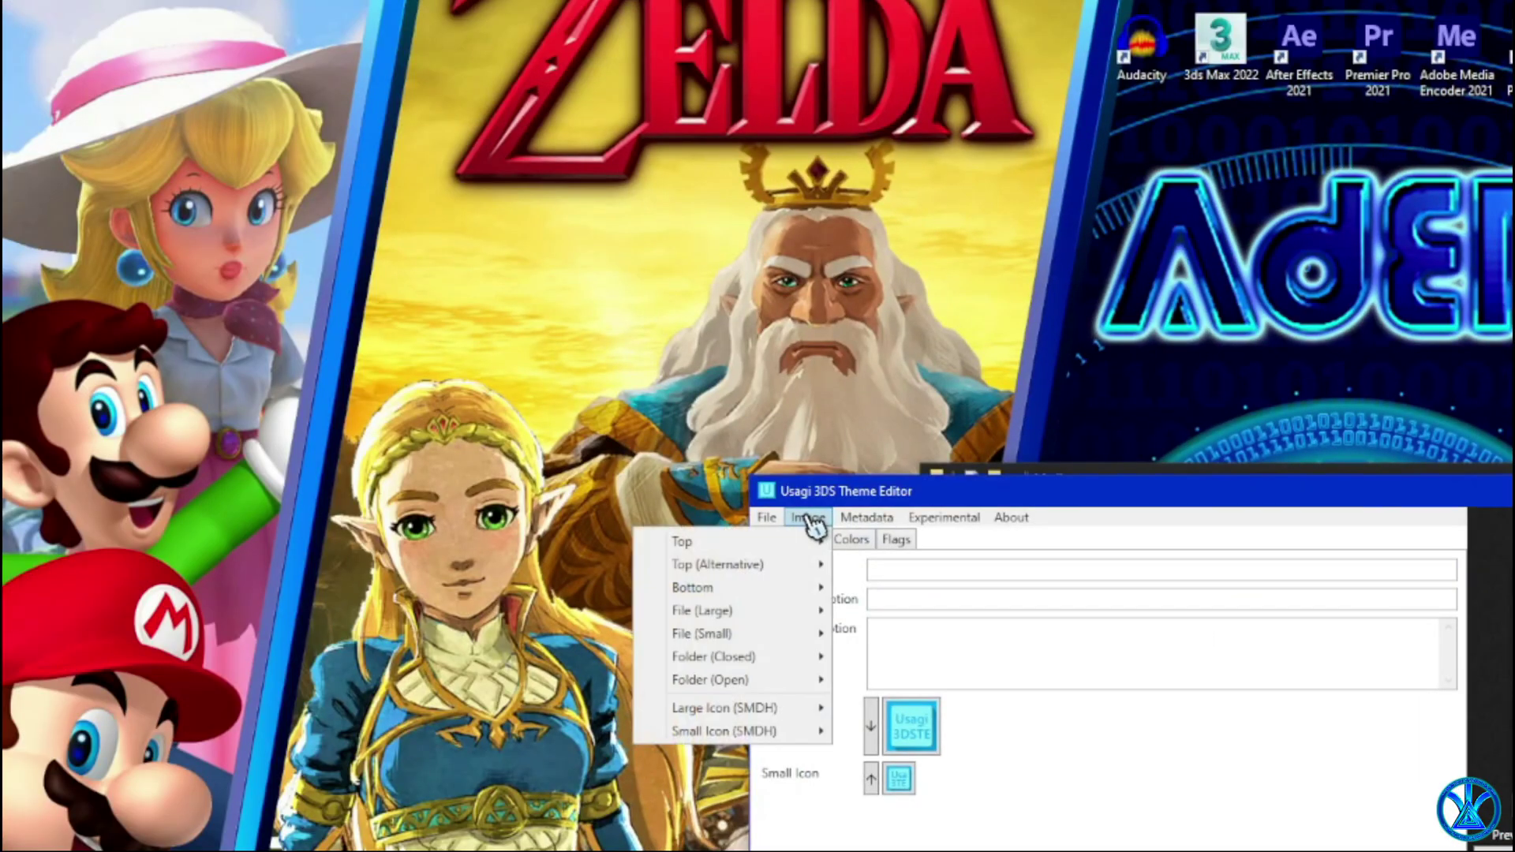
pyautogui.moveTo(797, 588)
pyautogui.click(597, 590)
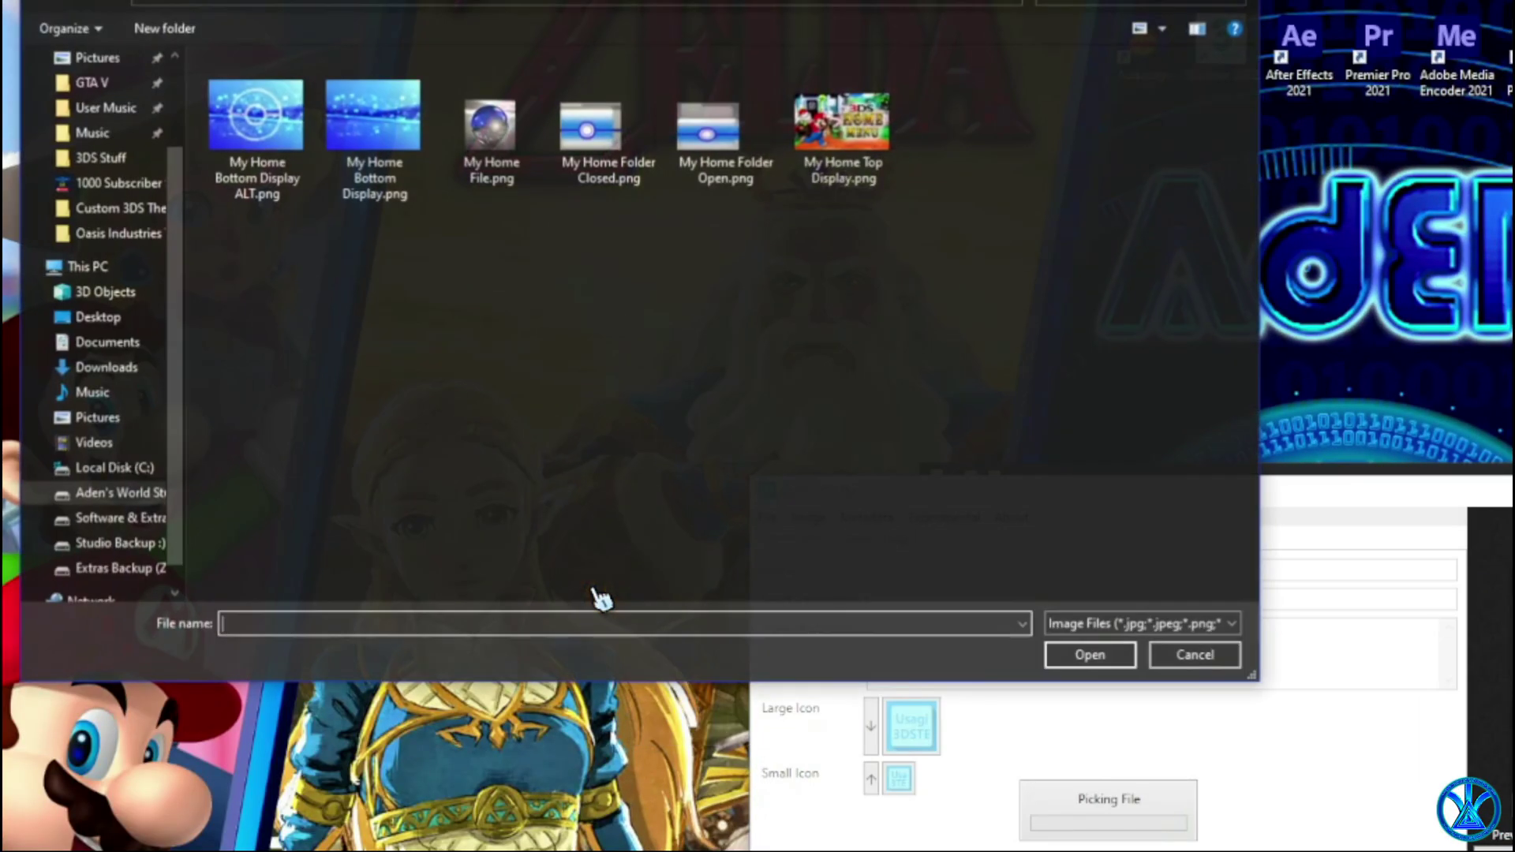
pyautogui.click(312, 132)
pyautogui.click(1091, 656)
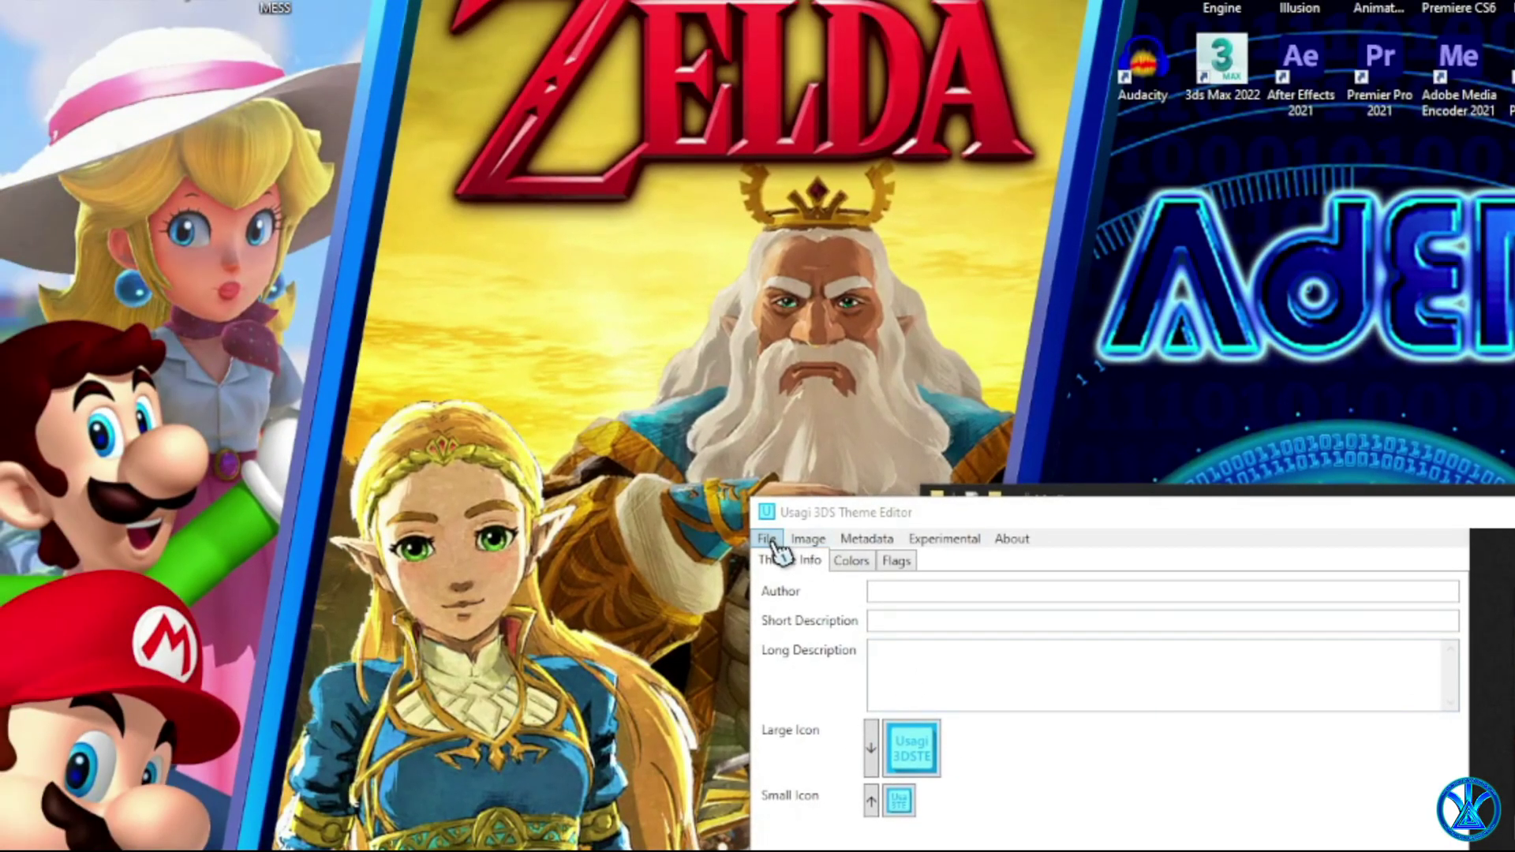
pyautogui.click(772, 541)
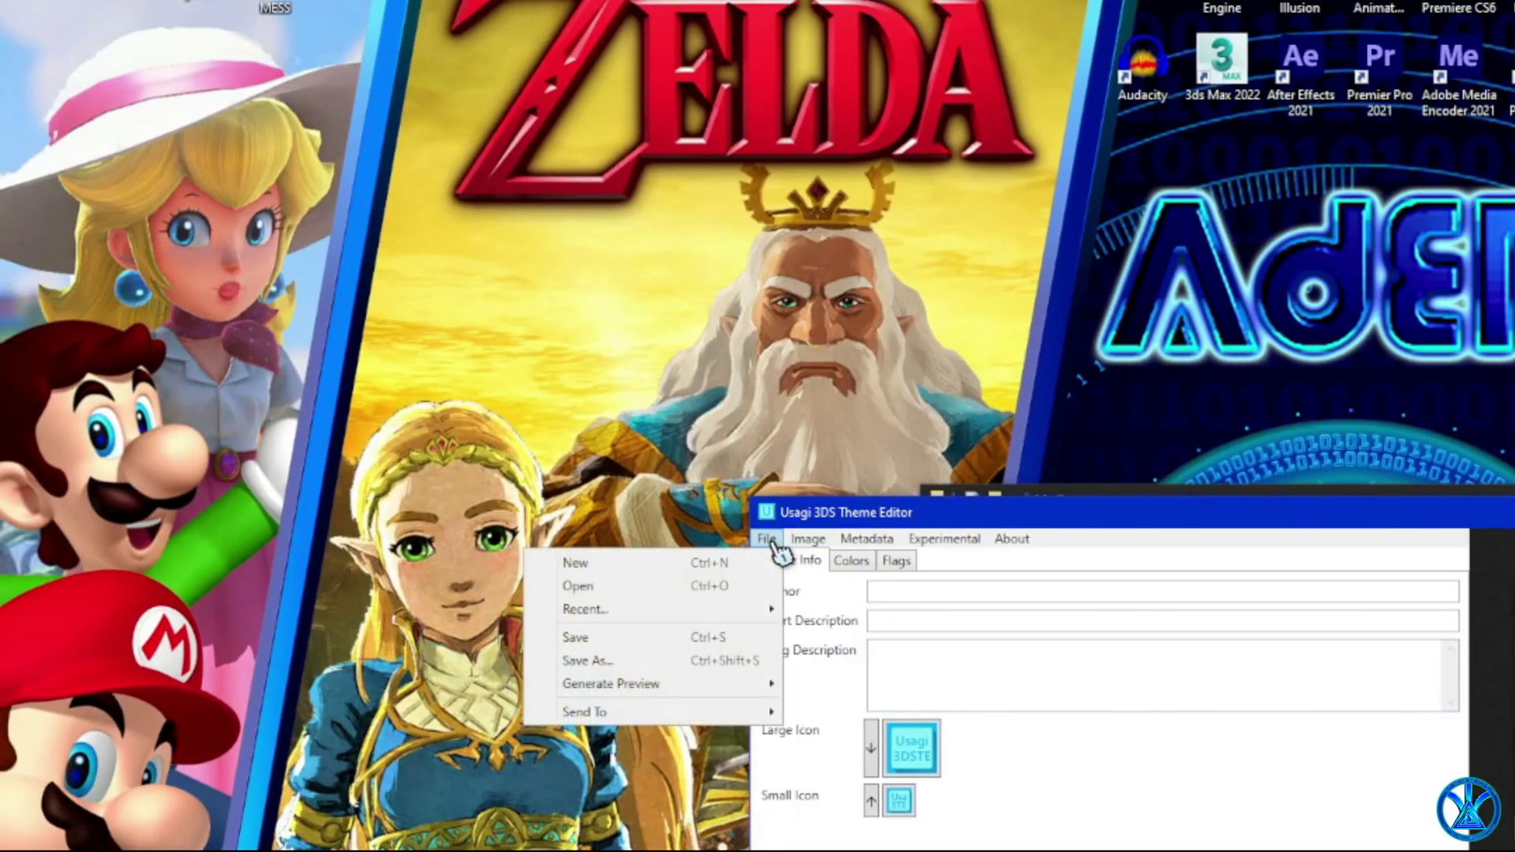
# - Save the theme as body_lz.bin in Your Themes > My Home Theme > My Home Theme
pyautogui.click(672, 663)
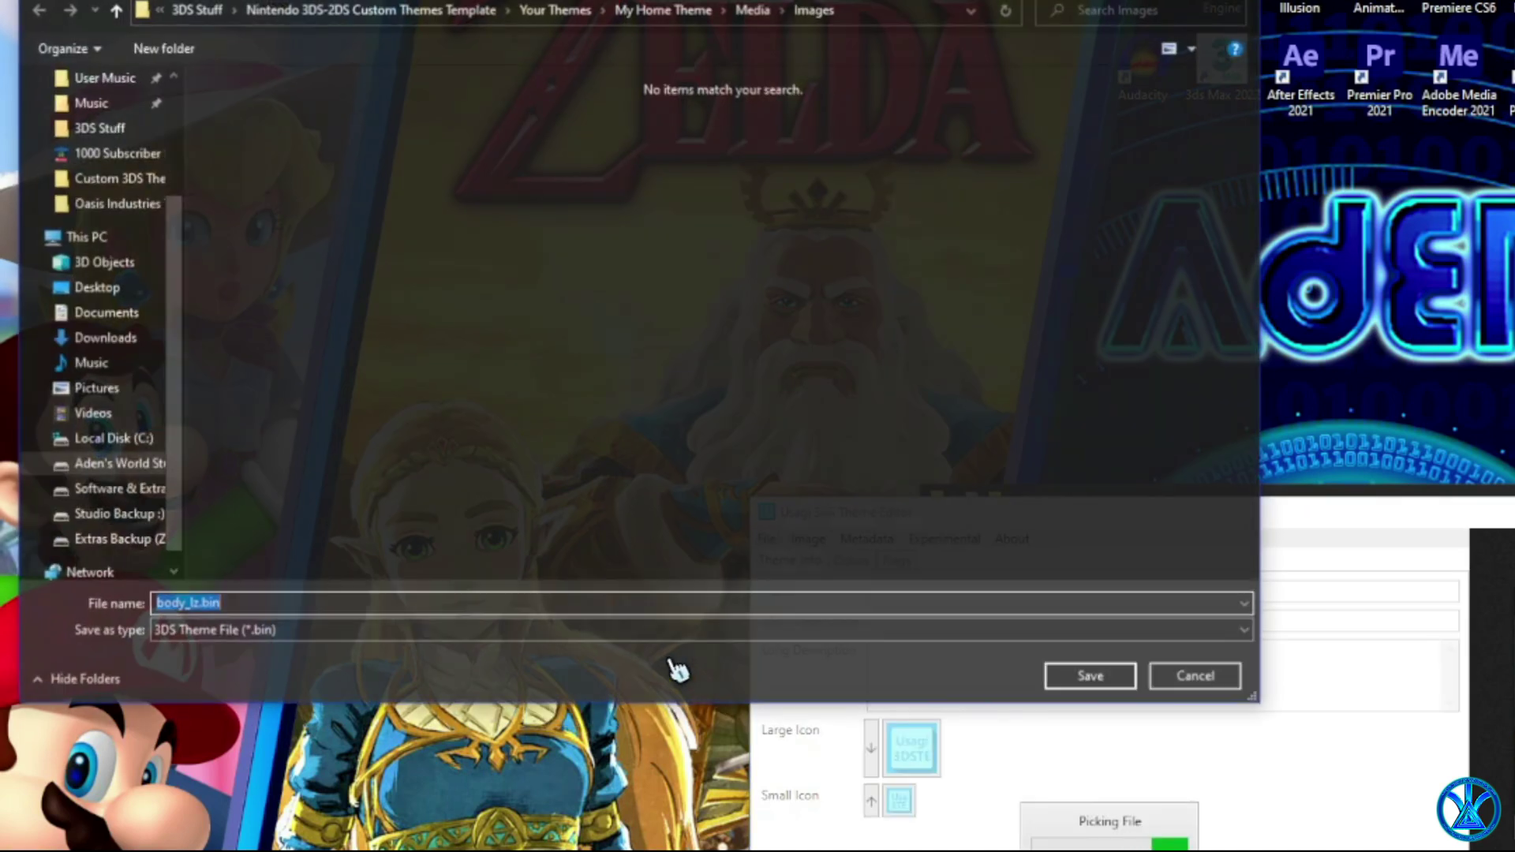
pyautogui.click(753, 17)
pyautogui.click(751, 18)
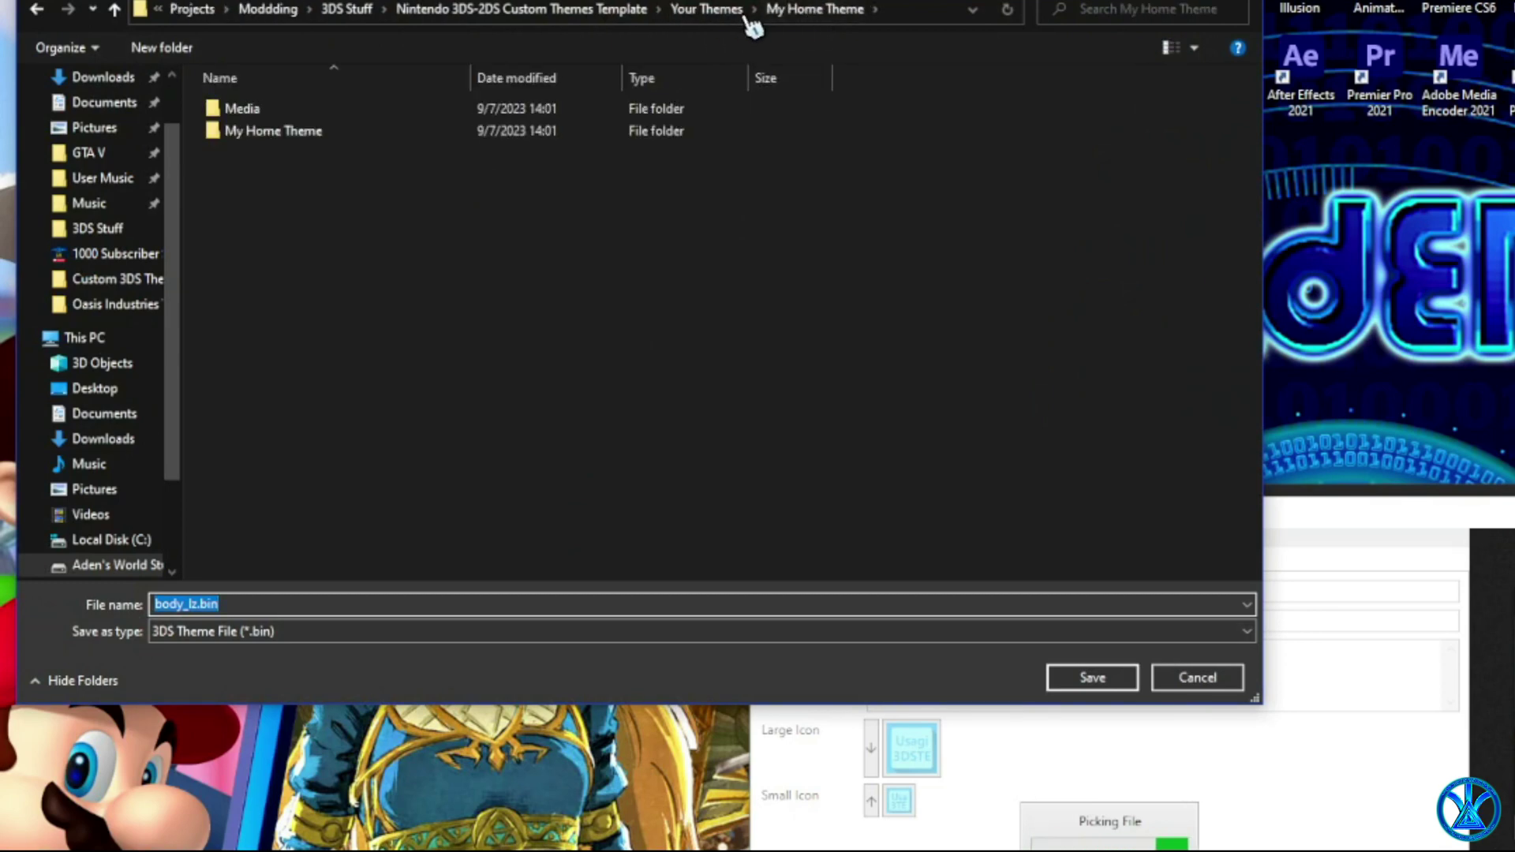
pyautogui.doubleClick(382, 136)
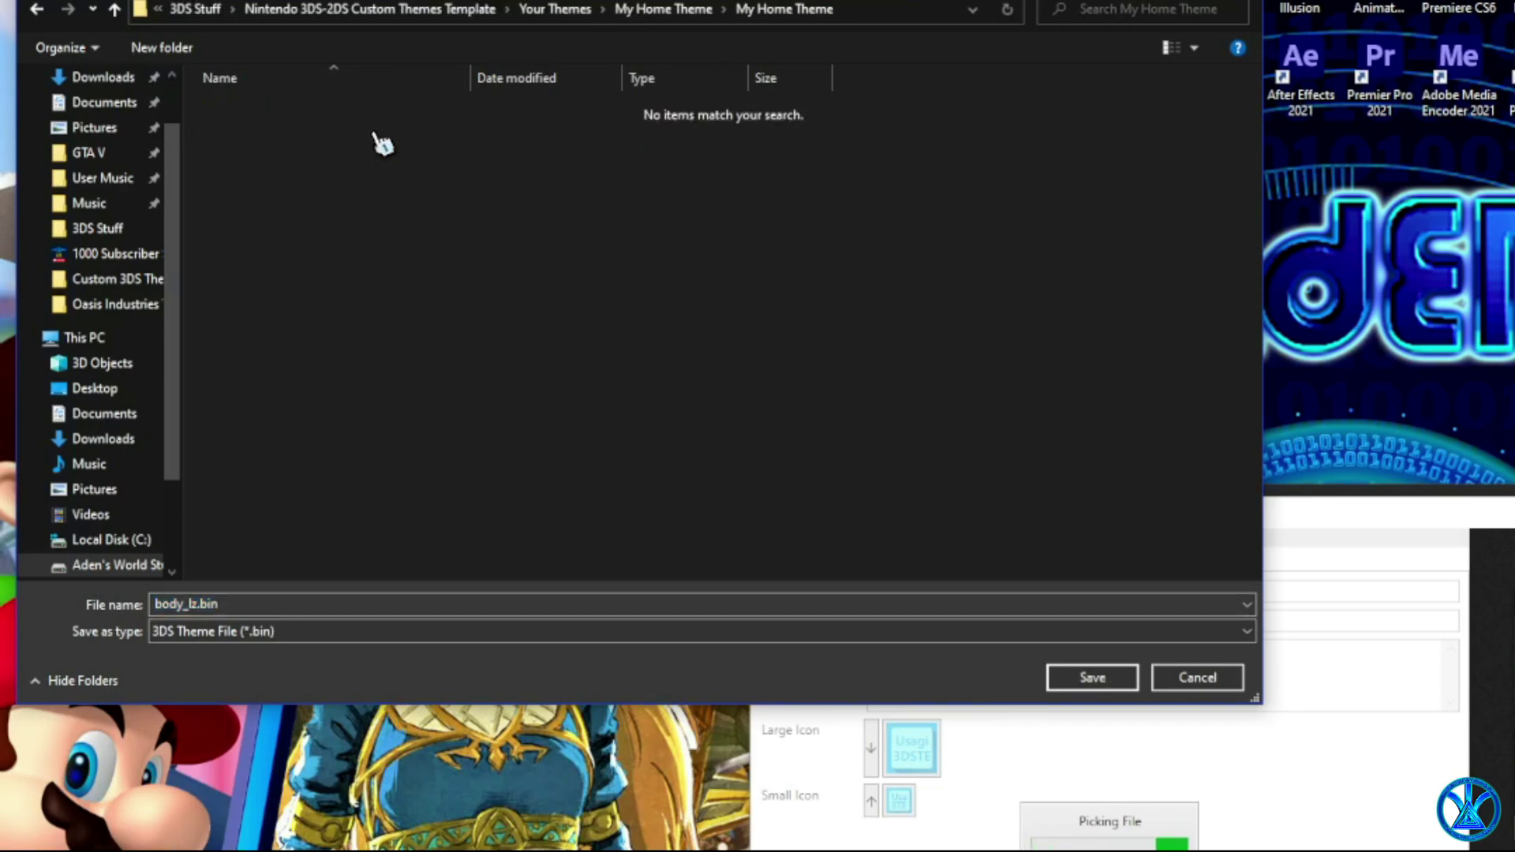
pyautogui.hotkey('alt', 'Left')
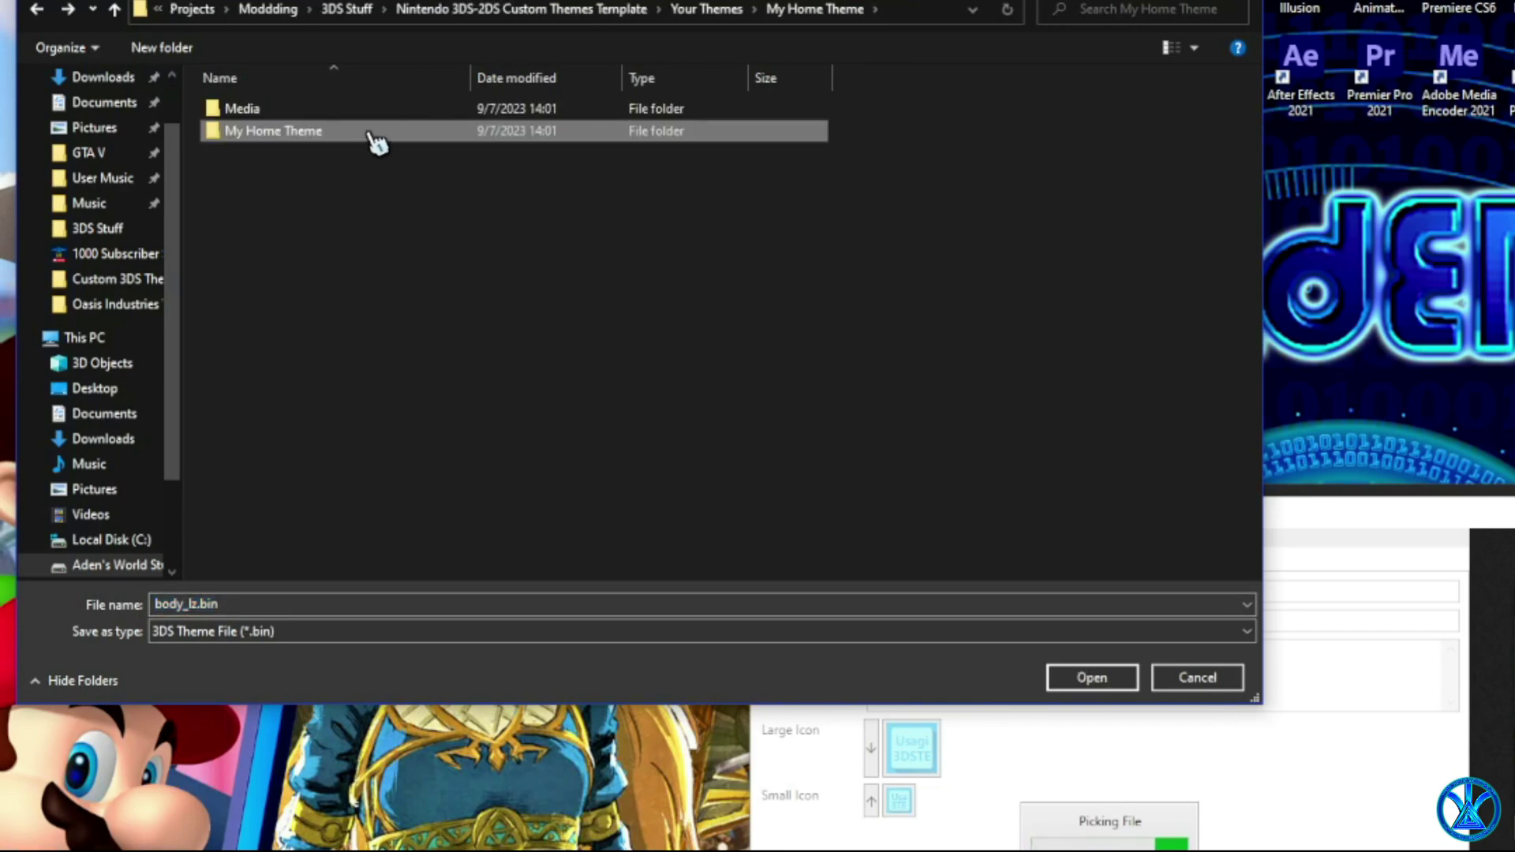
pyautogui.doubleClick(375, 136)
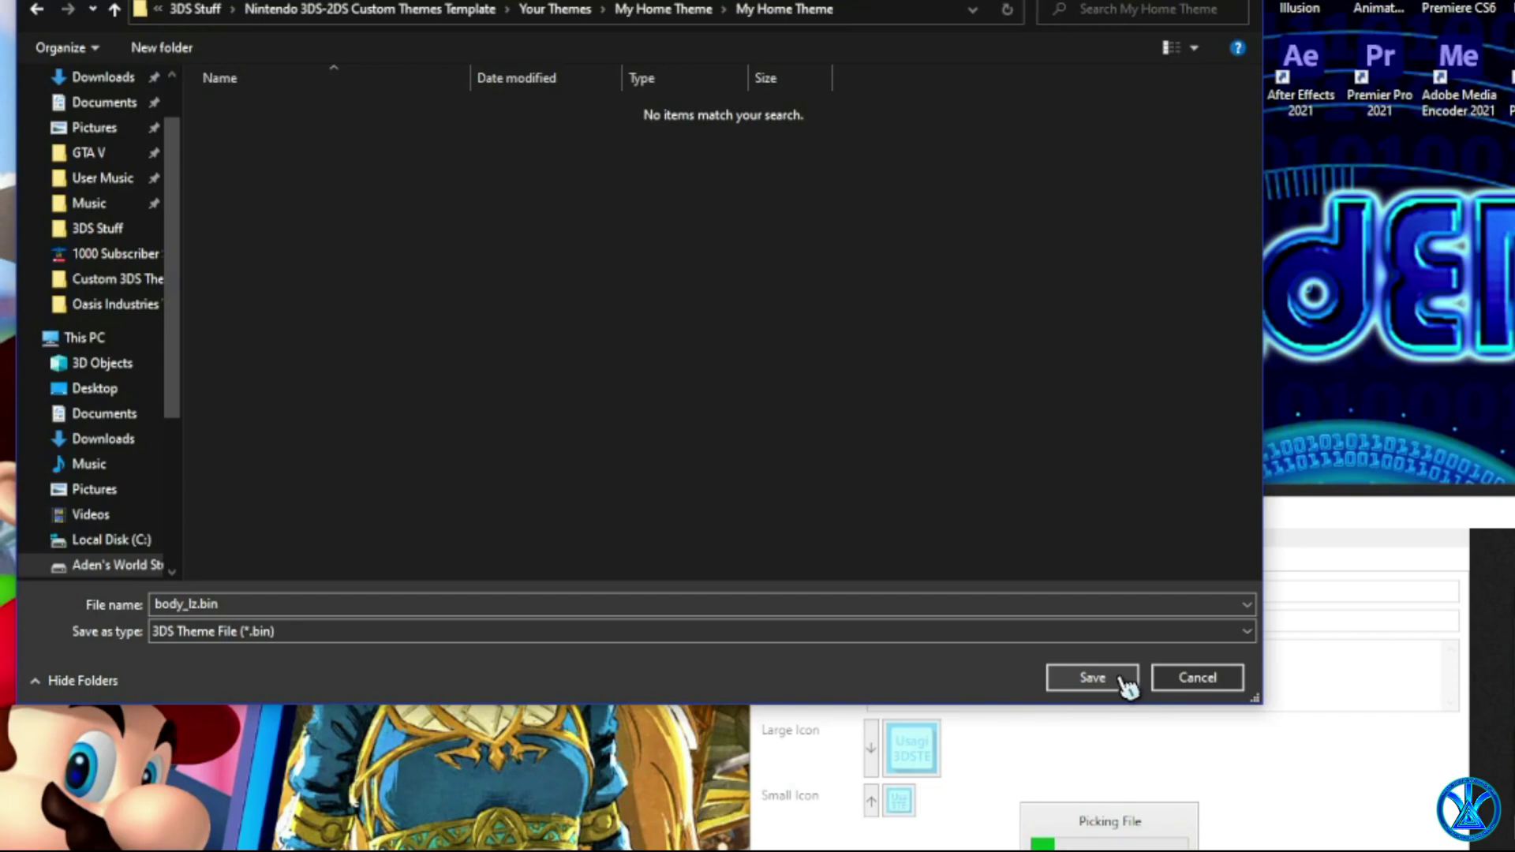
pyautogui.click(1092, 677)
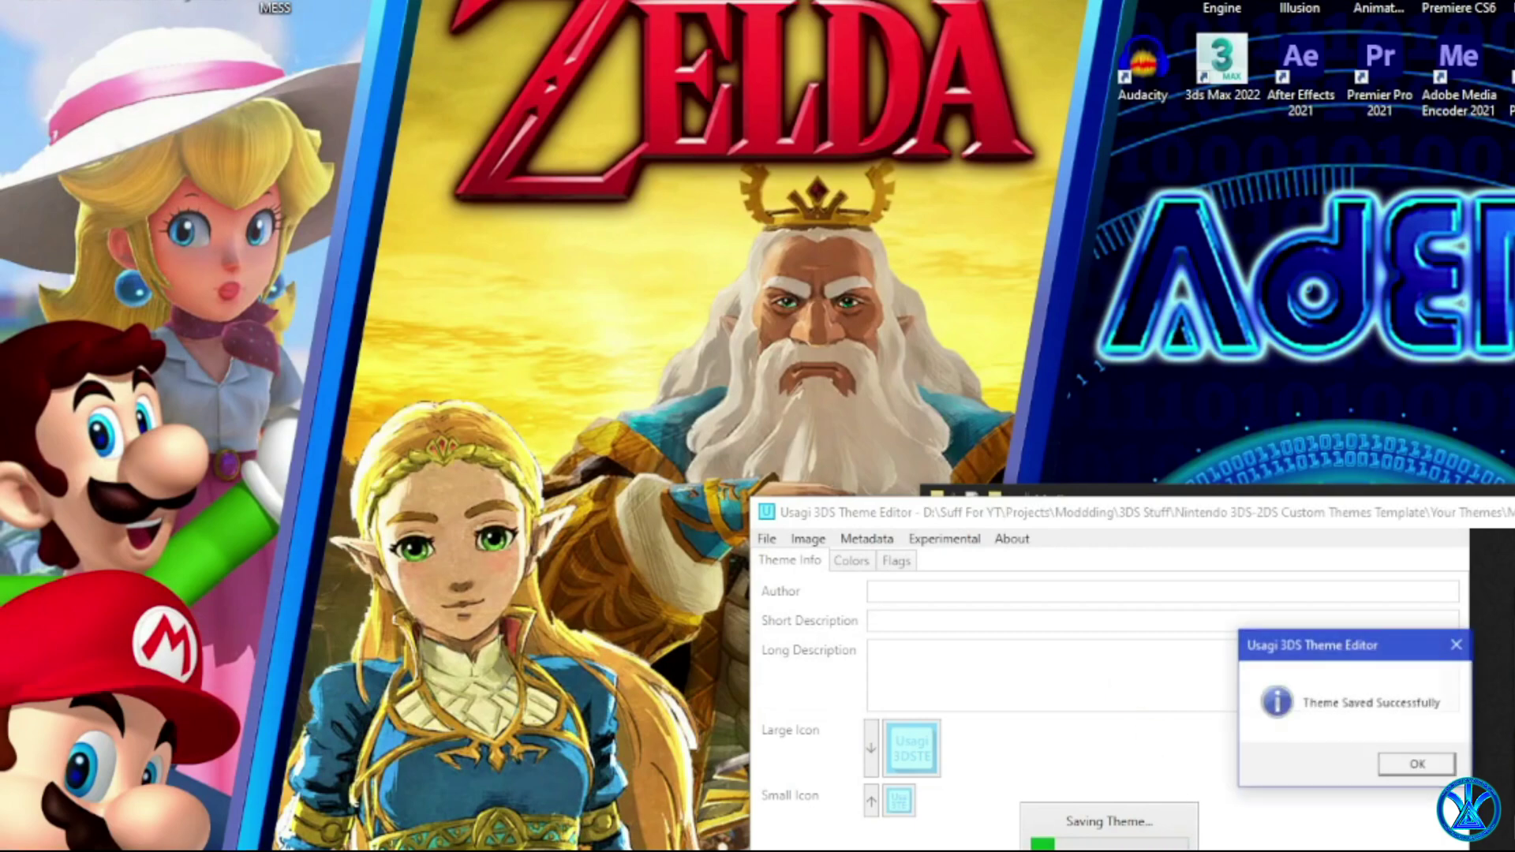